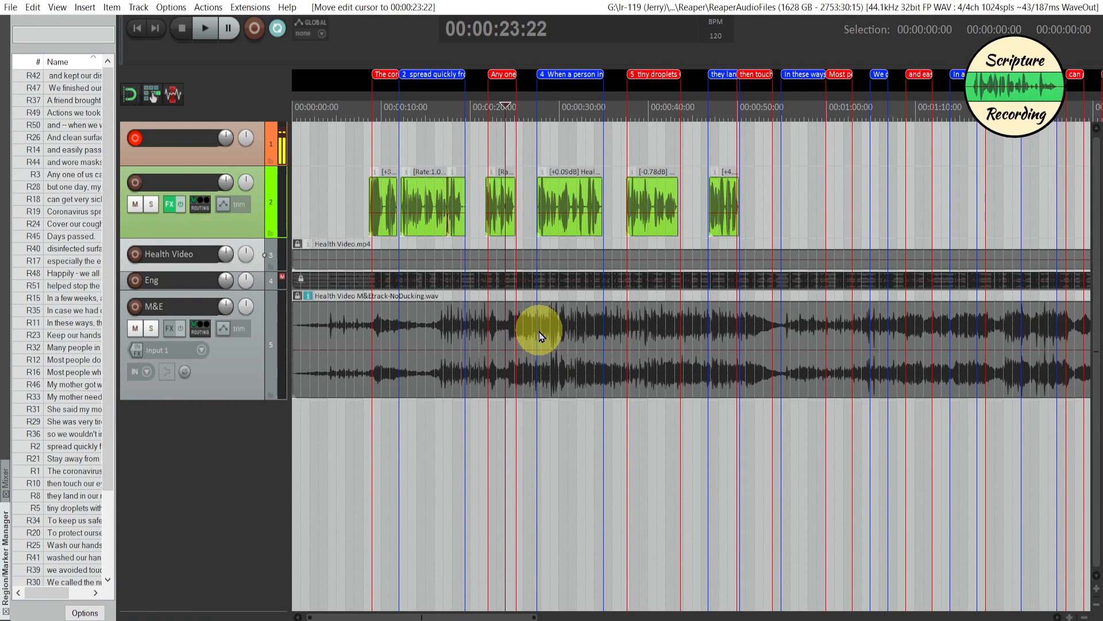
Step: Play the mix from 00:00:26:21 twice to compare the M&E music level with the narration clip that follows
{"action": "left_click", "coordinate": [531, 217]}
{"action": "key", "text": "space"}
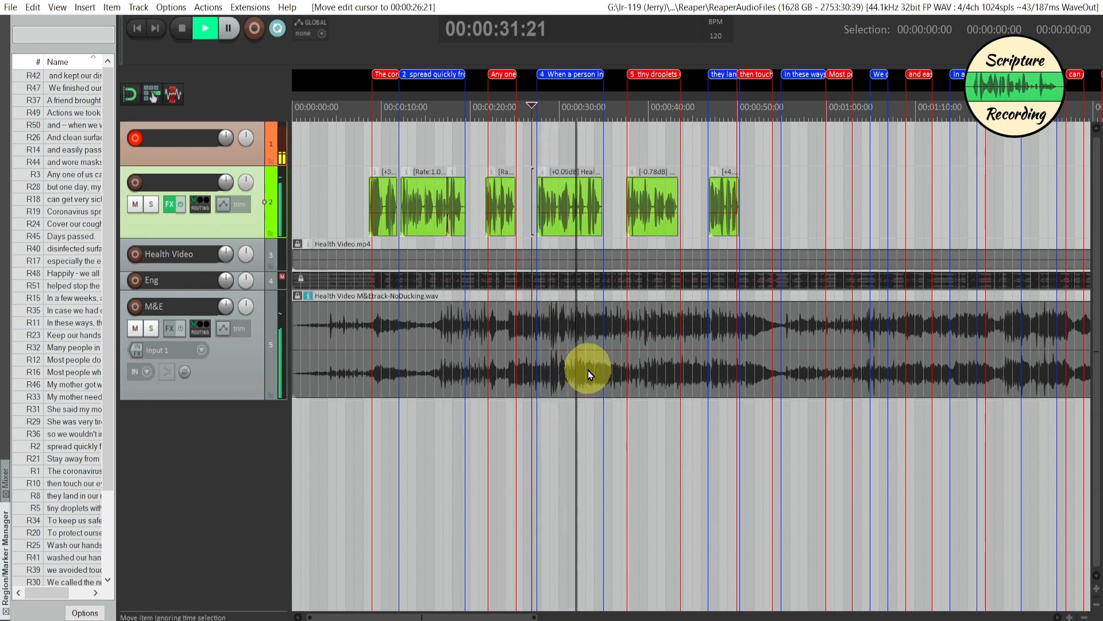
{"action": "key", "text": "space"}
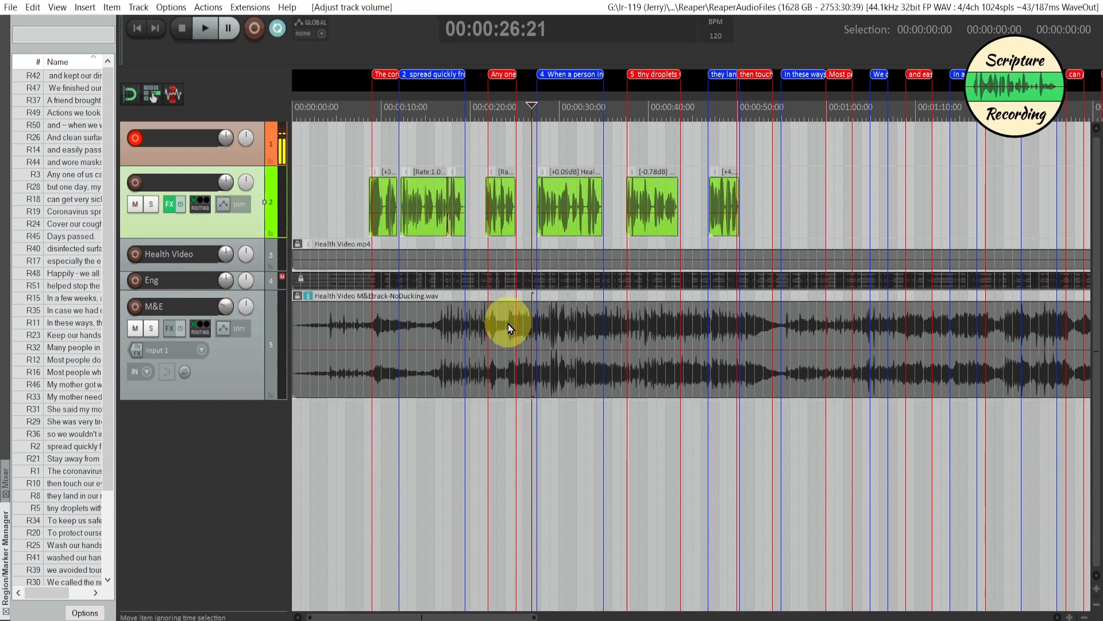
{"action": "left_click", "coordinate": [532, 316]}
{"action": "key", "text": "space"}
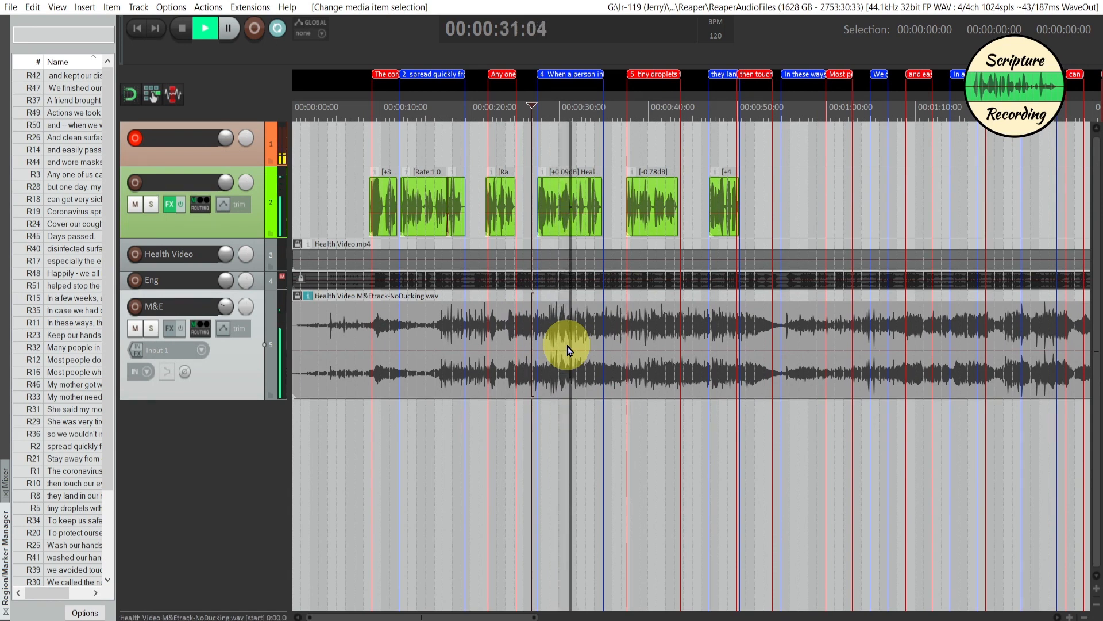
{"action": "key", "text": "space"}
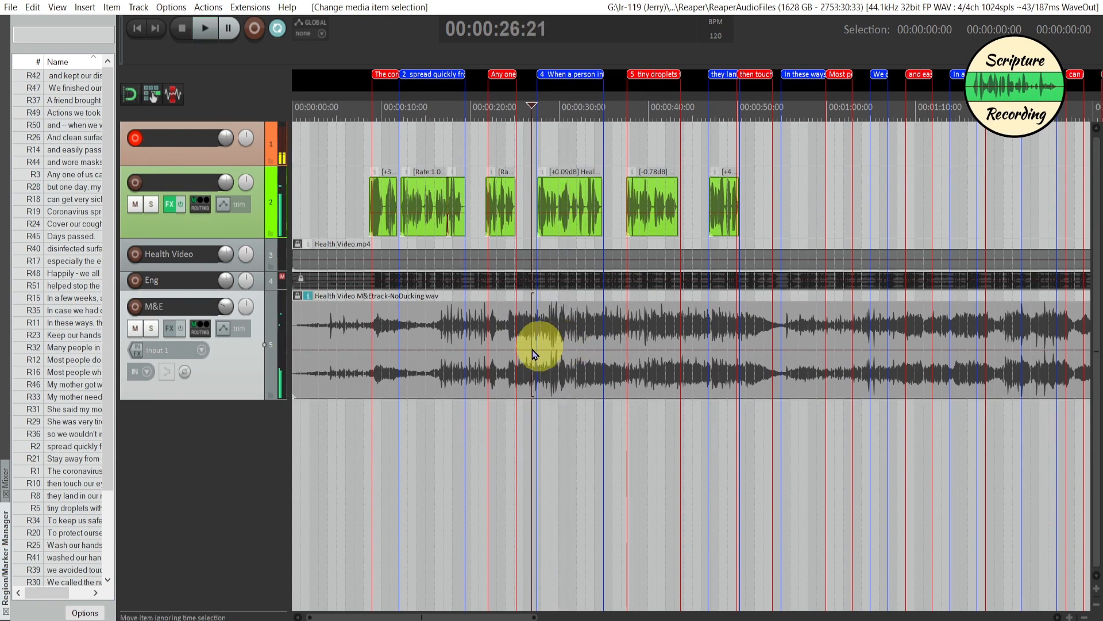
Step: Play the opening from 00:00:03:13 and again from 00:00:02:23 to check the M&E level before the narration begins
{"action": "left_click", "coordinate": [325, 316]}
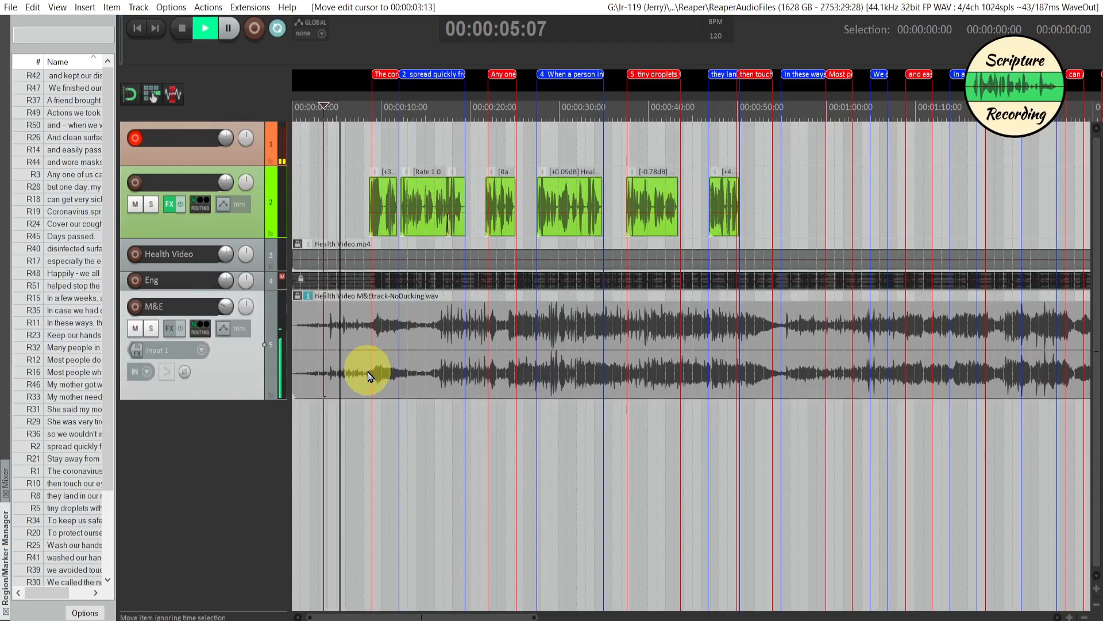
{"action": "key", "text": "space"}
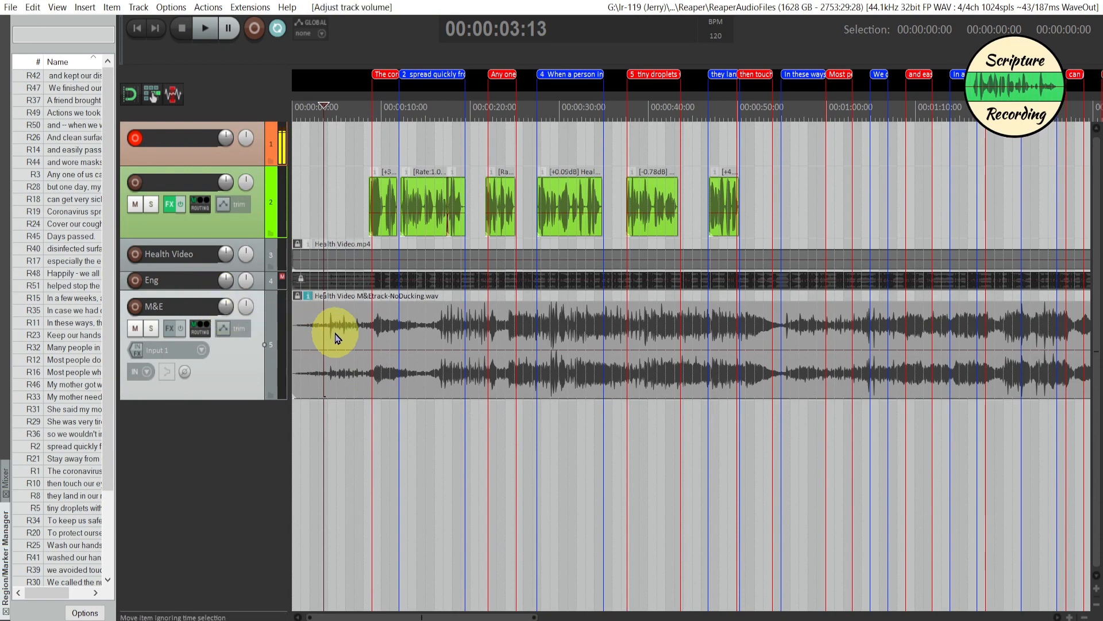
{"action": "left_click", "coordinate": [319, 328]}
{"action": "key", "text": "space"}
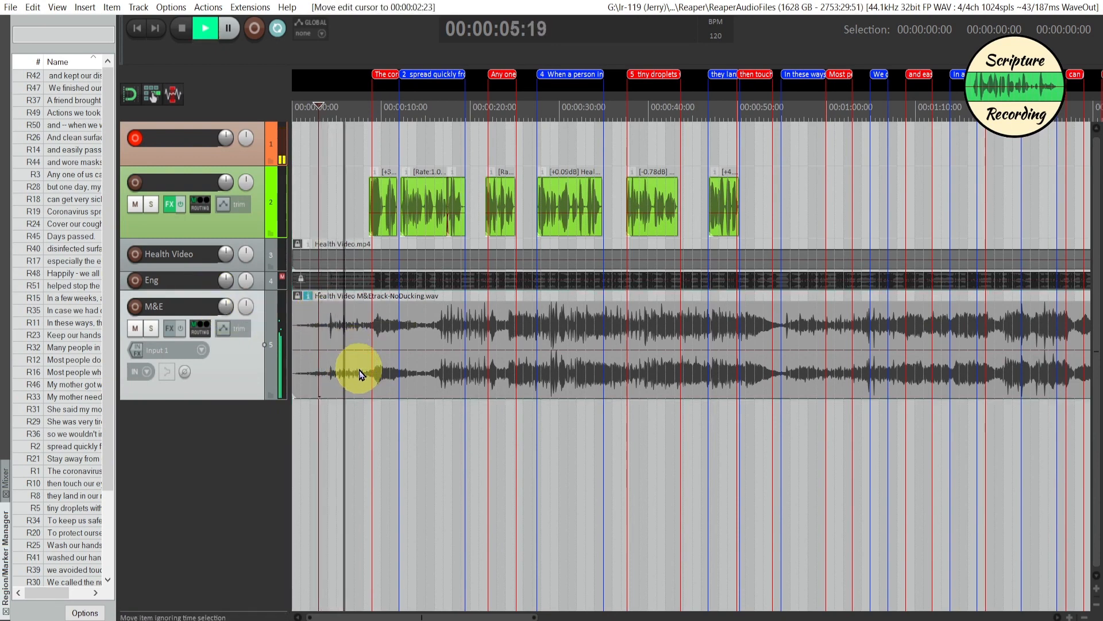
{"action": "key", "text": "space"}
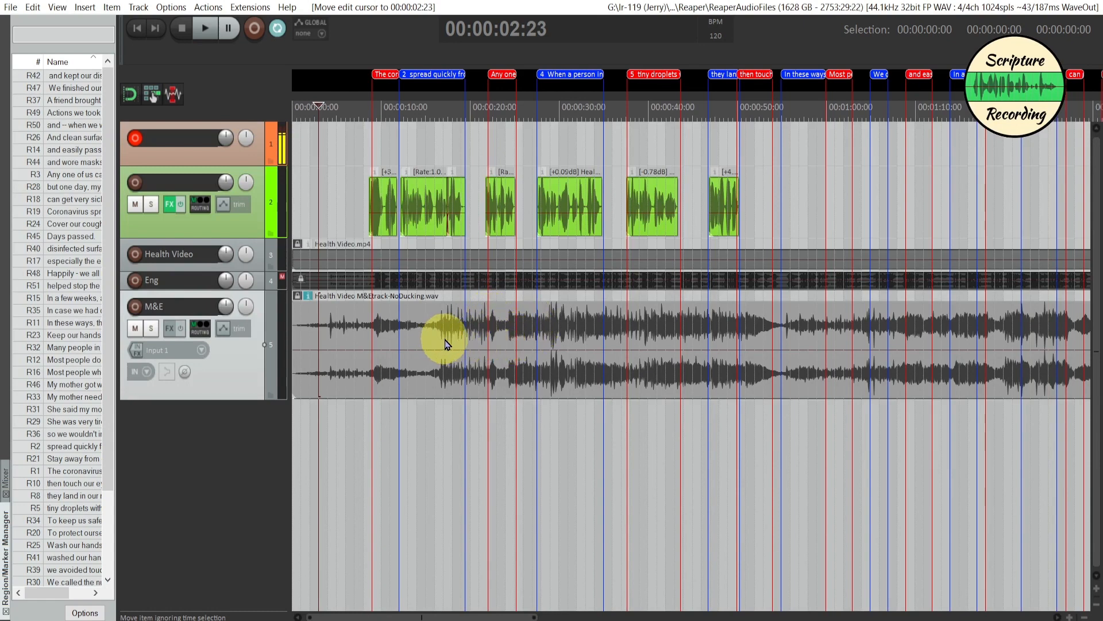
Step: Unlock the audio item on the M&E track
{"action": "left_click", "coordinate": [422, 346]}
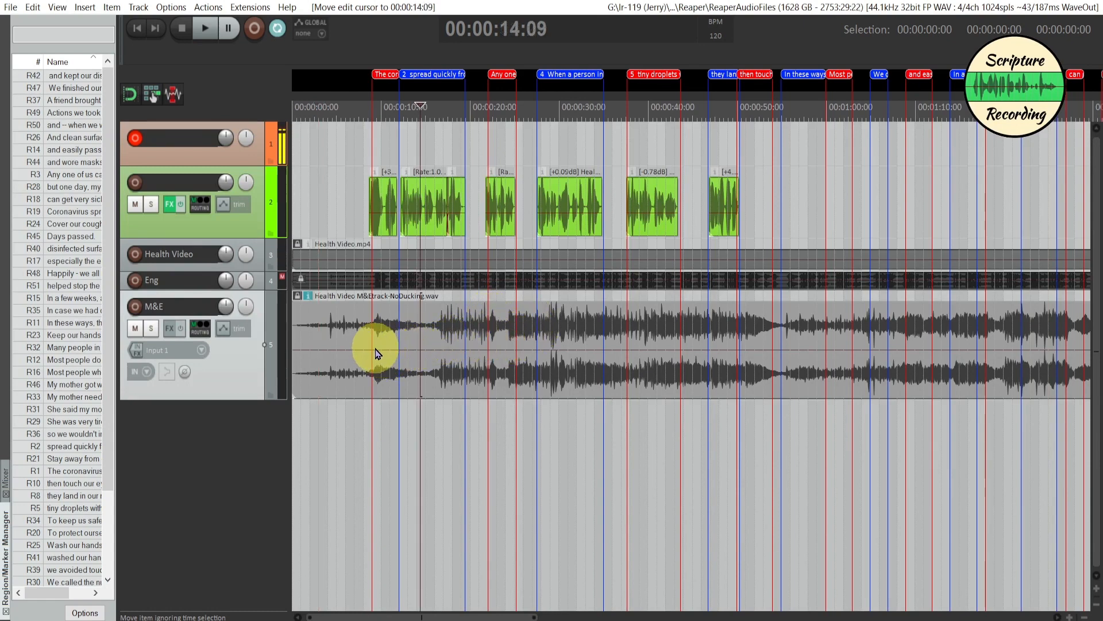
{"action": "left_click", "coordinate": [296, 296]}
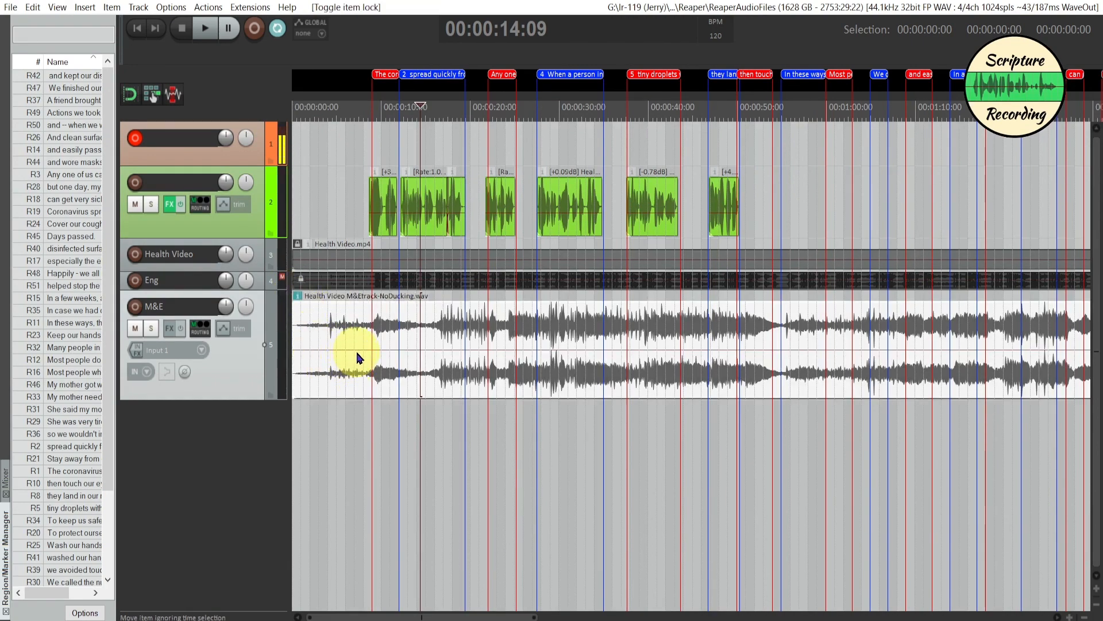
Step: Split the M&E audio item at 00:00:08:07, 00:00:19:13 and 00:00:21:09, around the gaps in the narration
{"action": "scroll", "coordinate": [356, 349], "scroll_direction": "up", "scroll_amount": 1}
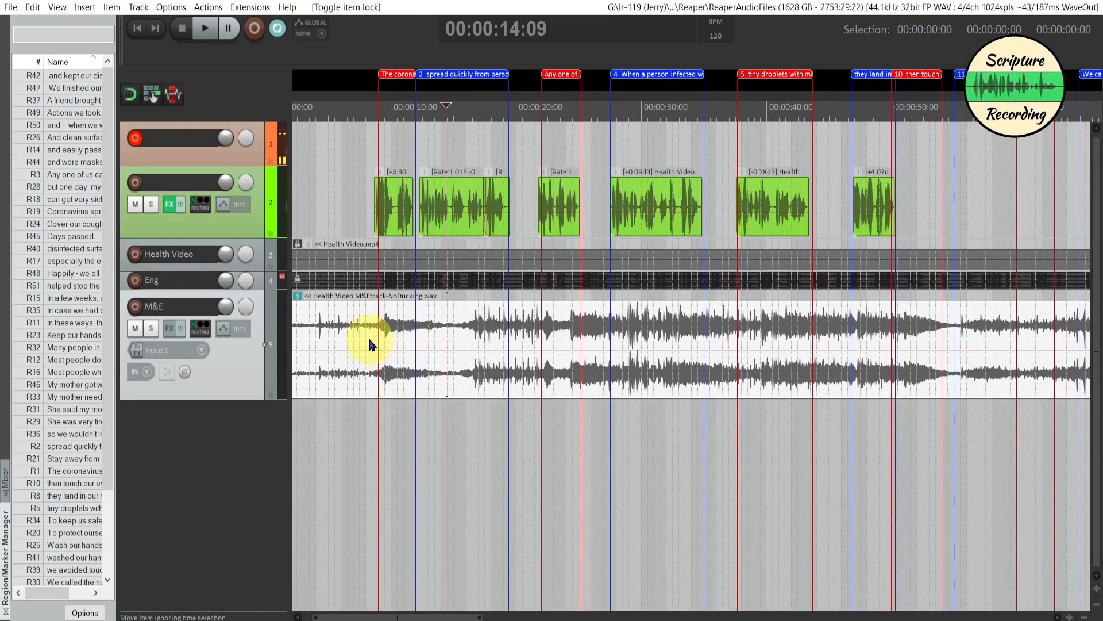
{"action": "left_click", "coordinate": [370, 345]}
{"action": "key", "text": "s"}
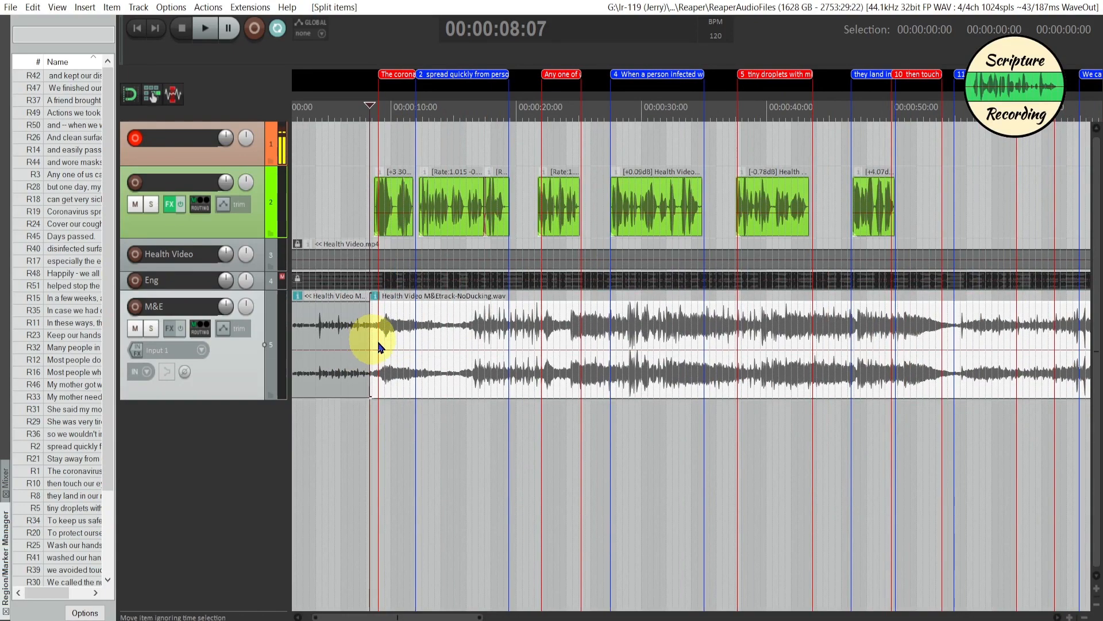
{"action": "left_click", "coordinate": [511, 345]}
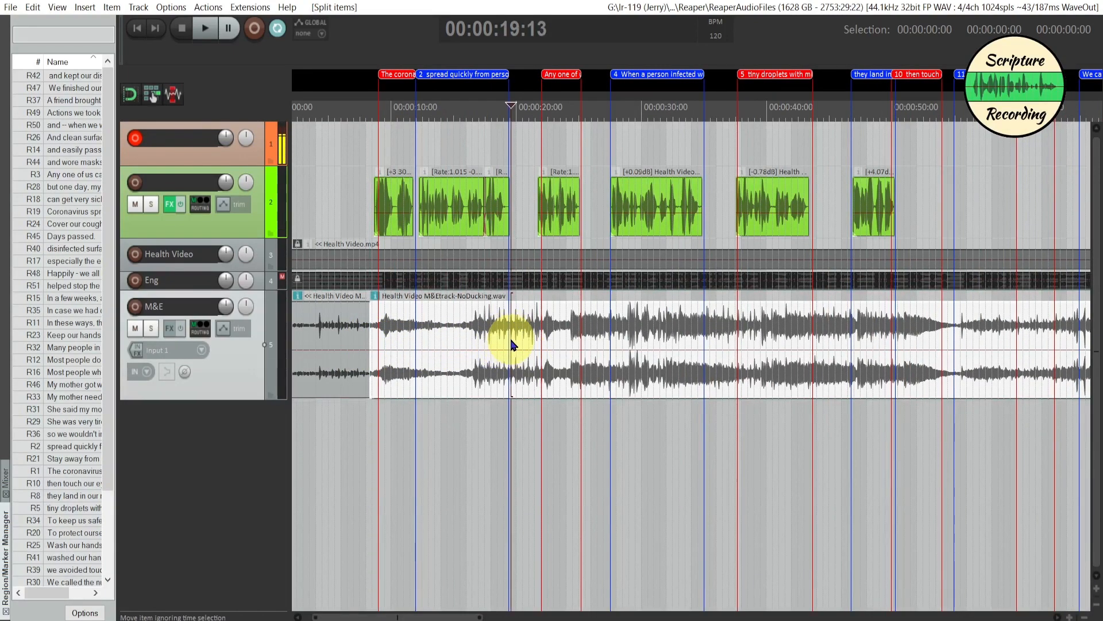
{"action": "key", "text": "s"}
{"action": "left_click", "coordinate": [534, 345]}
{"action": "key", "text": "s"}
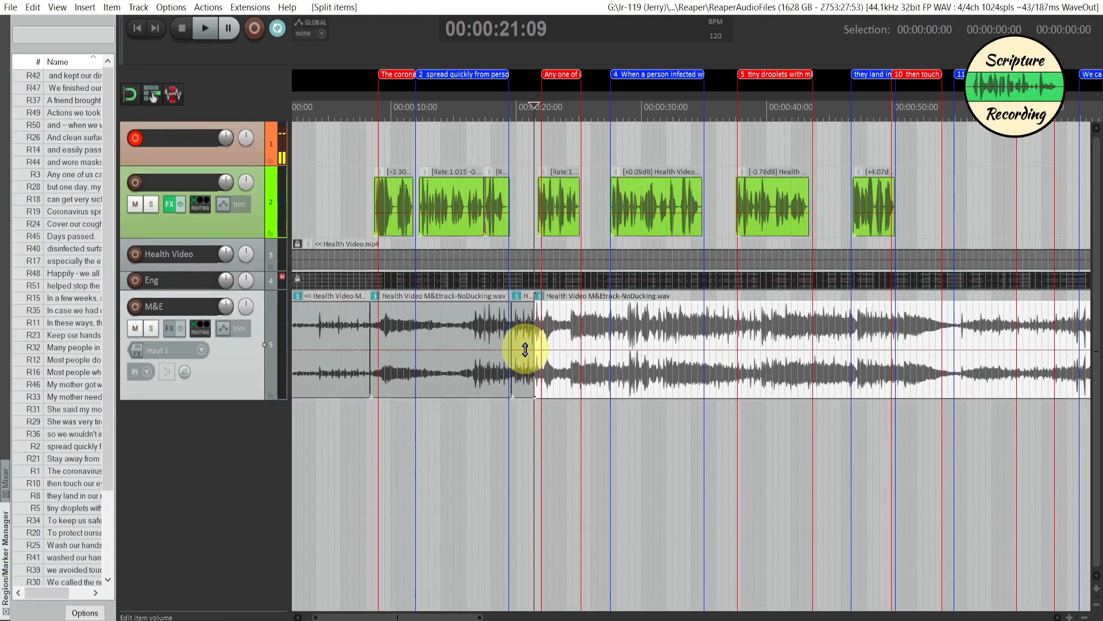
Step: Lower the M&E segment under the first narration clips to -3.25 dB and add a short fade-out to the preceding segment
{"action": "left_click_drag", "start_coordinate": [526, 350], "coordinate": [524, 369]}
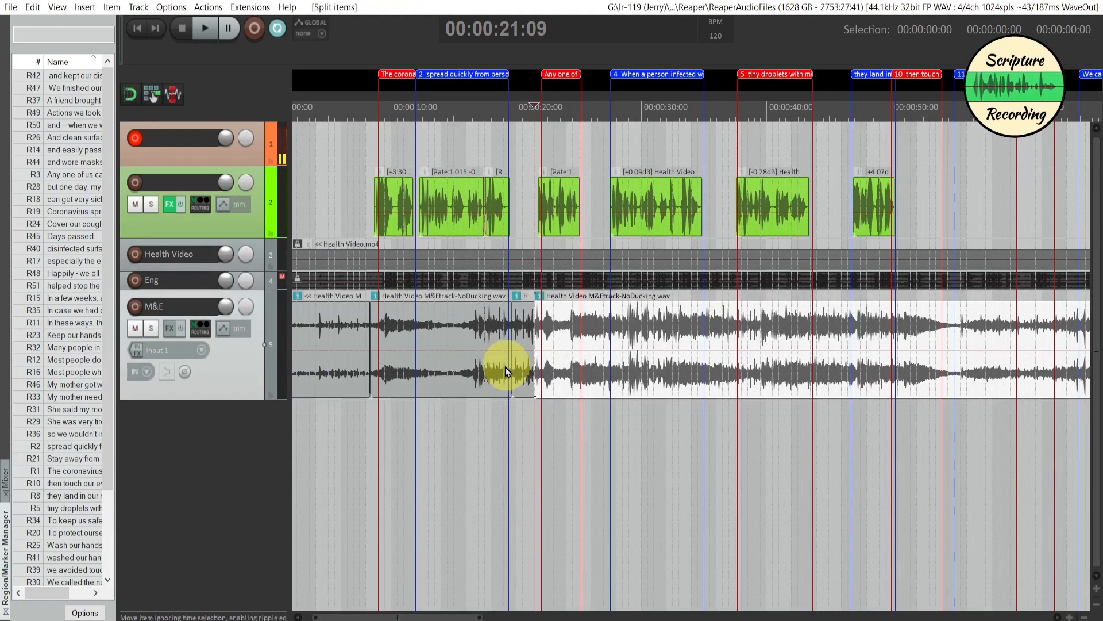
{"action": "left_click_drag", "start_coordinate": [468, 348], "coordinate": [473, 364]}
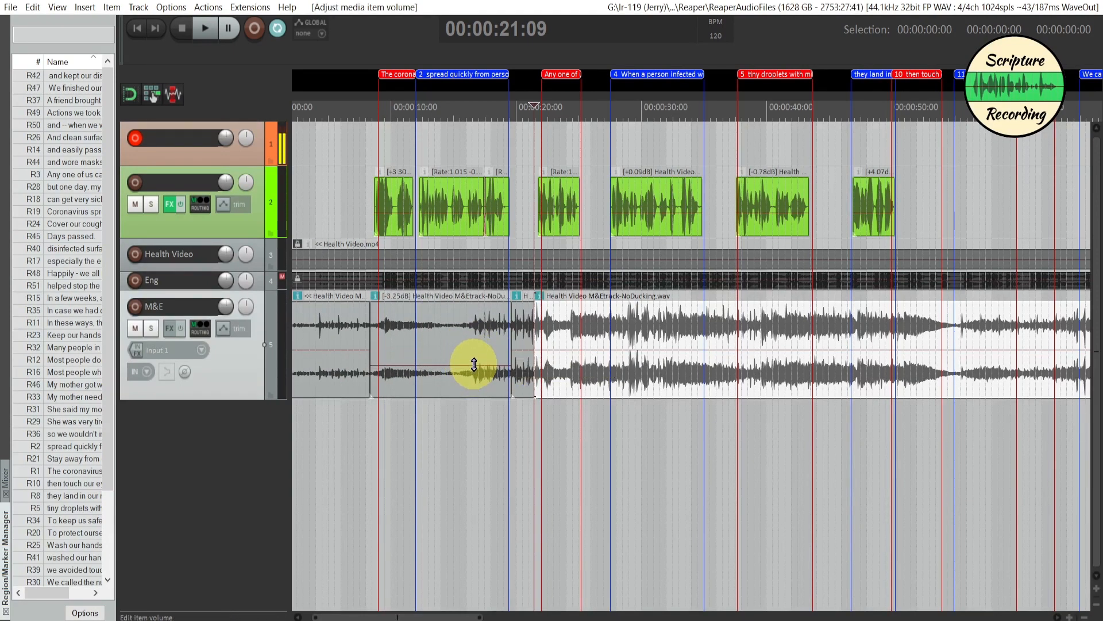
{"action": "left_click", "coordinate": [365, 308]}
{"action": "left_click_drag", "start_coordinate": [366, 305], "coordinate": [353, 305]}
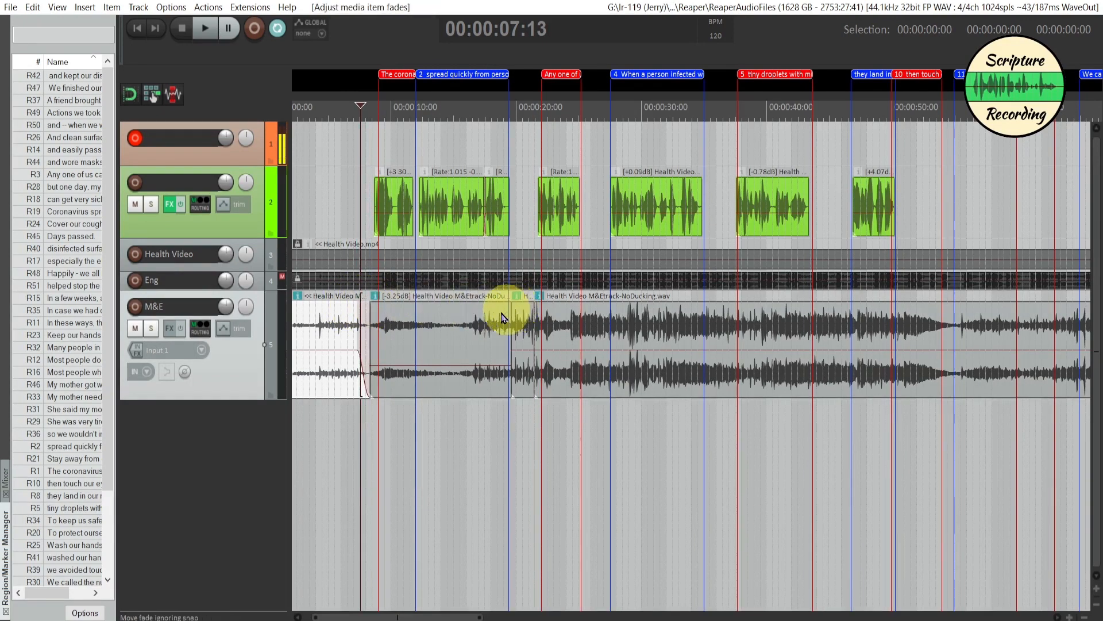
Step: Play from 00:00:07:19 and reduce the M&E segment under the first narration clips to -6.53 dB
{"action": "left_click", "coordinate": [364, 208]}
{"action": "key", "text": "space"}
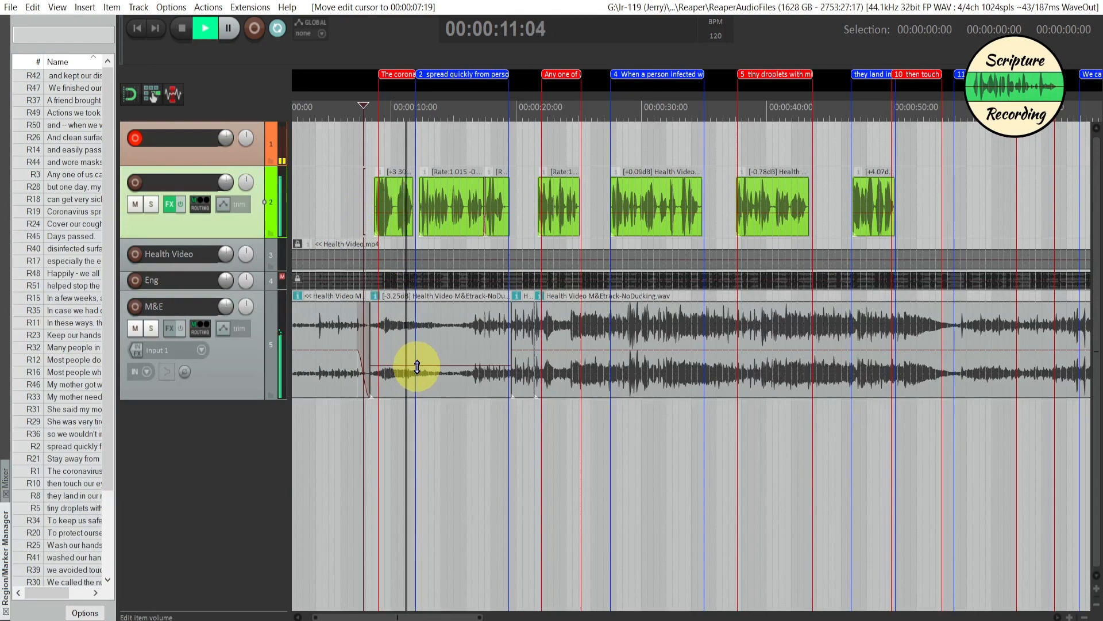
{"action": "left_click_drag", "start_coordinate": [417, 366], "coordinate": [419, 374]}
{"action": "key", "text": "space"}
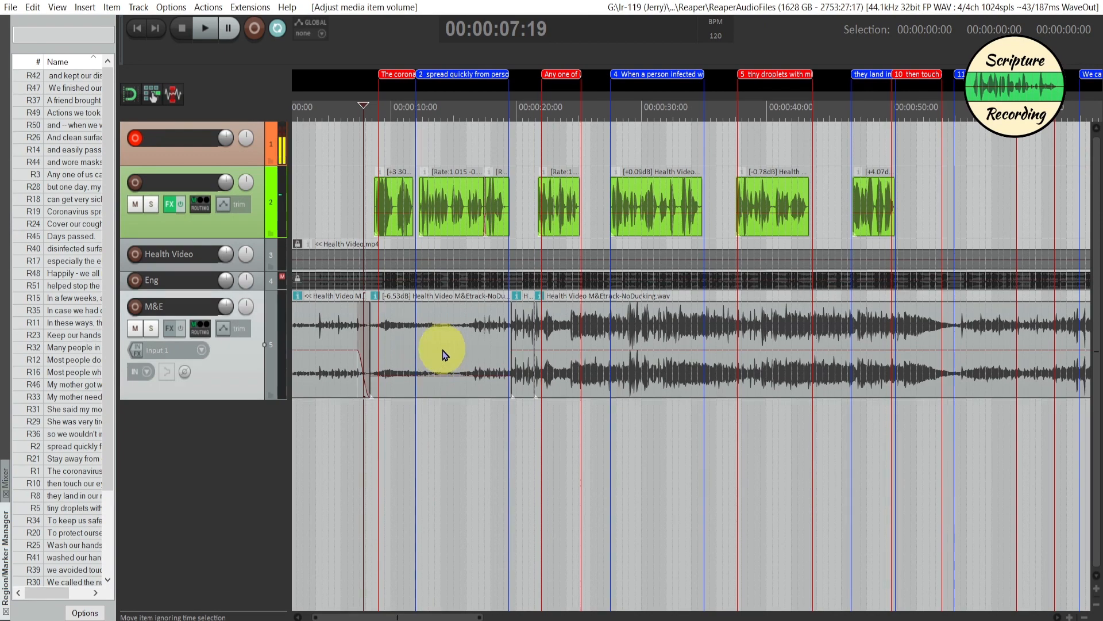
Step: Undo the volume changes, fade and splits so the M&E track is a single audio item again
{"action": "key", "text": "ctrl+z"}
{"action": "key", "text": "ctrl+z"}
{"action": "key", "text": "ctrl+z"}
{"action": "key", "text": "ctrl+z"}
{"action": "key", "text": "ctrl+z"}
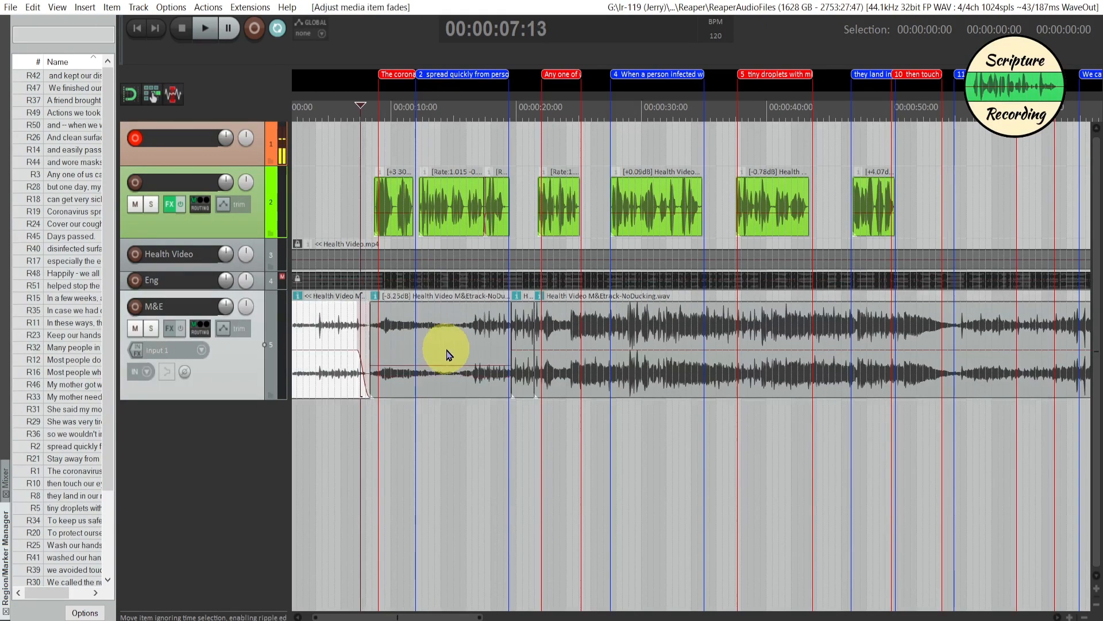
{"action": "key", "text": "ctrl+z"}
{"action": "key", "text": "ctrl+z"}
{"action": "key", "text": "ctrl+z"}
{"action": "key", "text": "ctrl+z"}
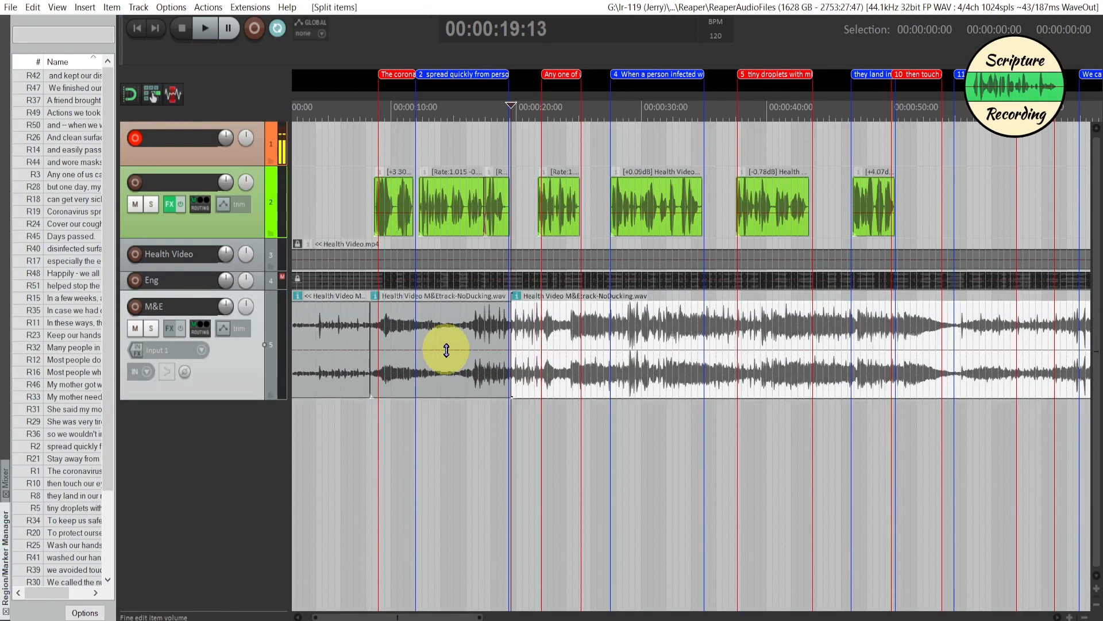
{"action": "key", "text": "ctrl+z"}
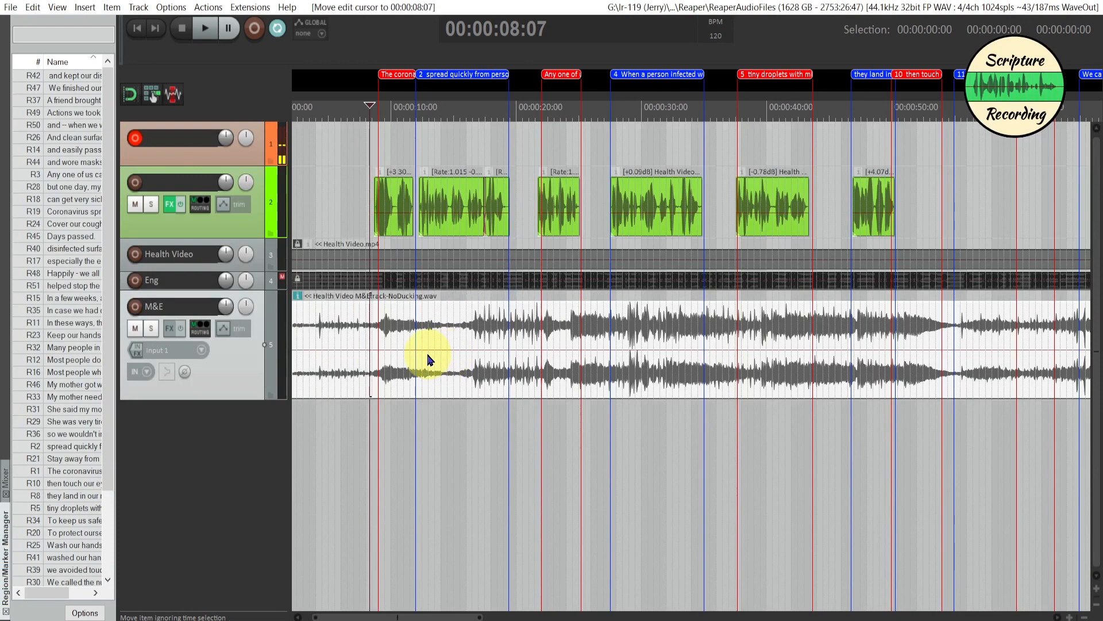
Step: Activate the Volume envelope for the M&E track and close its envelope settings
{"action": "left_click", "coordinate": [224, 330]}
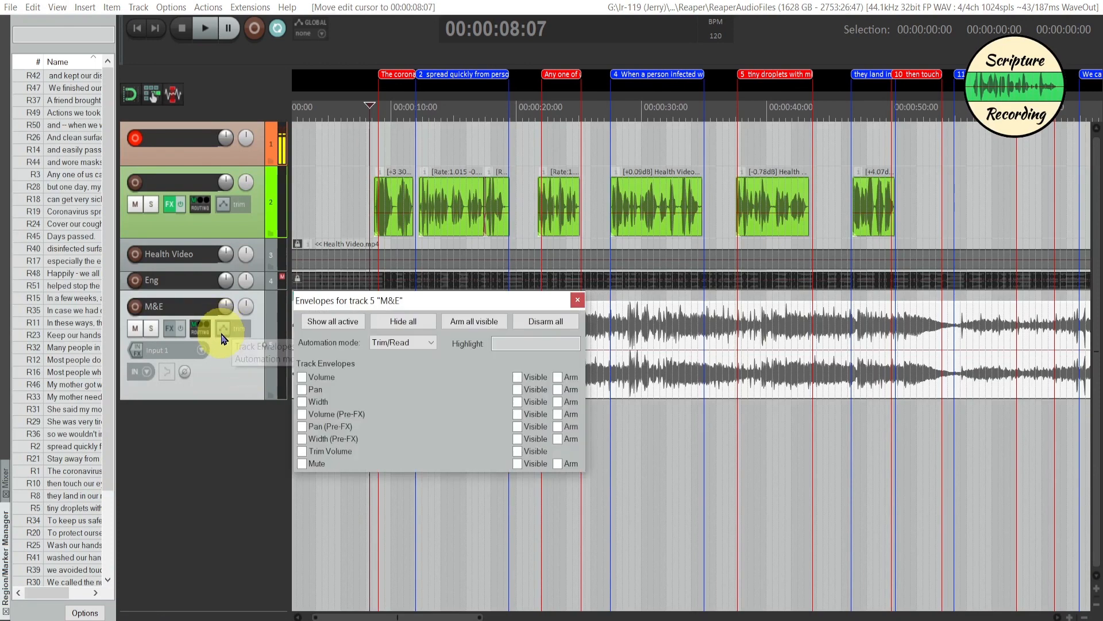
{"action": "left_click", "coordinate": [301, 378]}
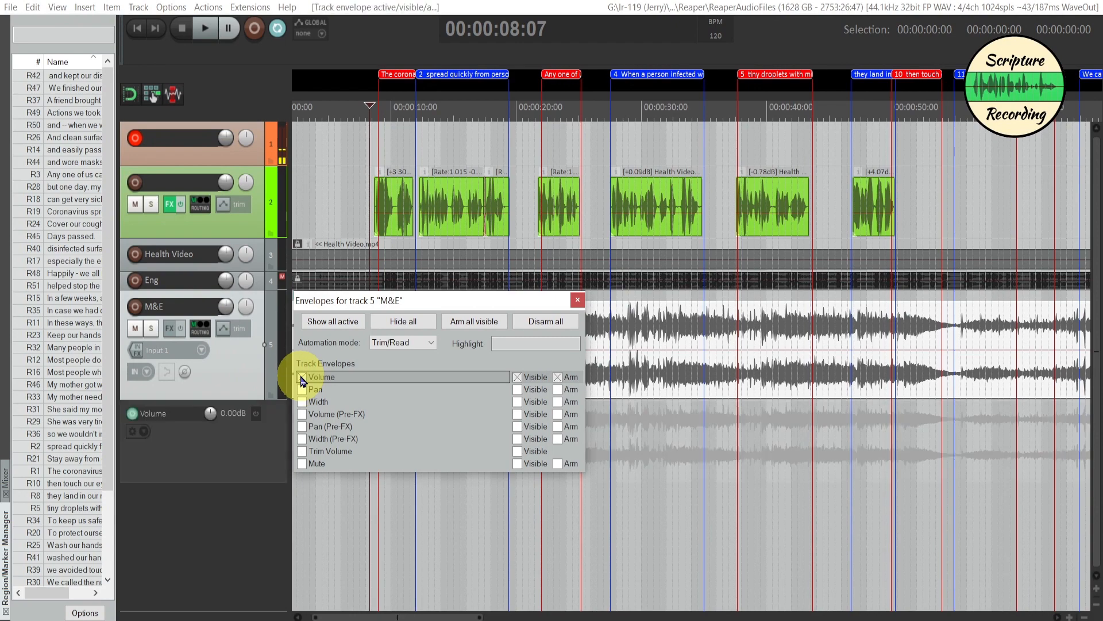
{"action": "left_click", "coordinate": [578, 302]}
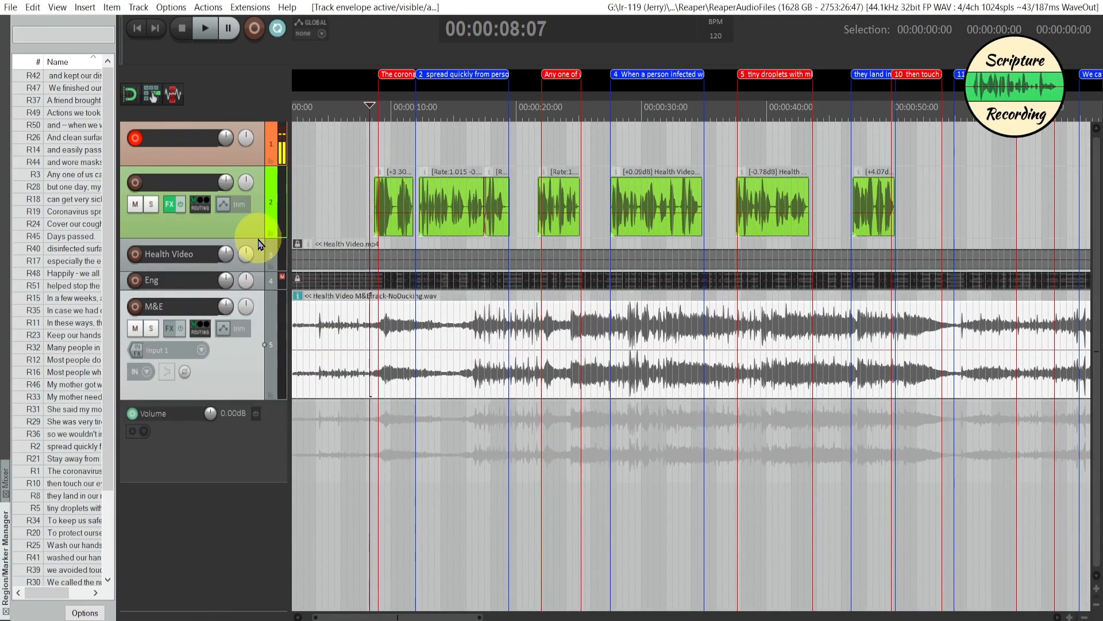
Step: Reduce the heights of the green narration track and the M&E track
{"action": "left_click_drag", "start_coordinate": [259, 236], "coordinate": [263, 195]}
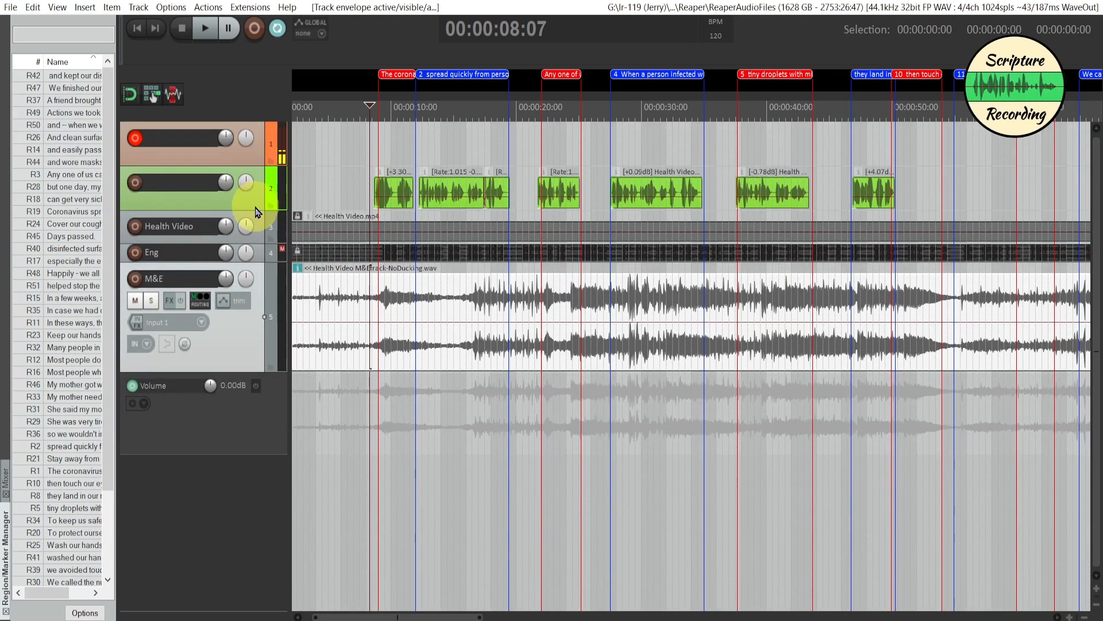
{"action": "left_click_drag", "start_coordinate": [255, 209], "coordinate": [255, 199]}
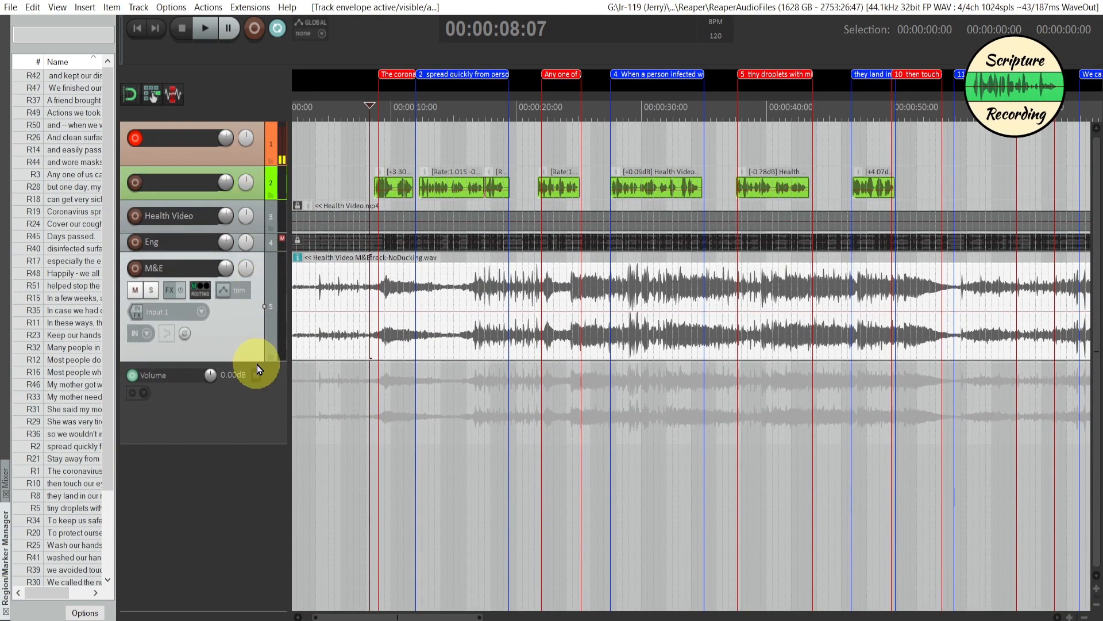
{"action": "left_click_drag", "start_coordinate": [258, 360], "coordinate": [256, 326]}
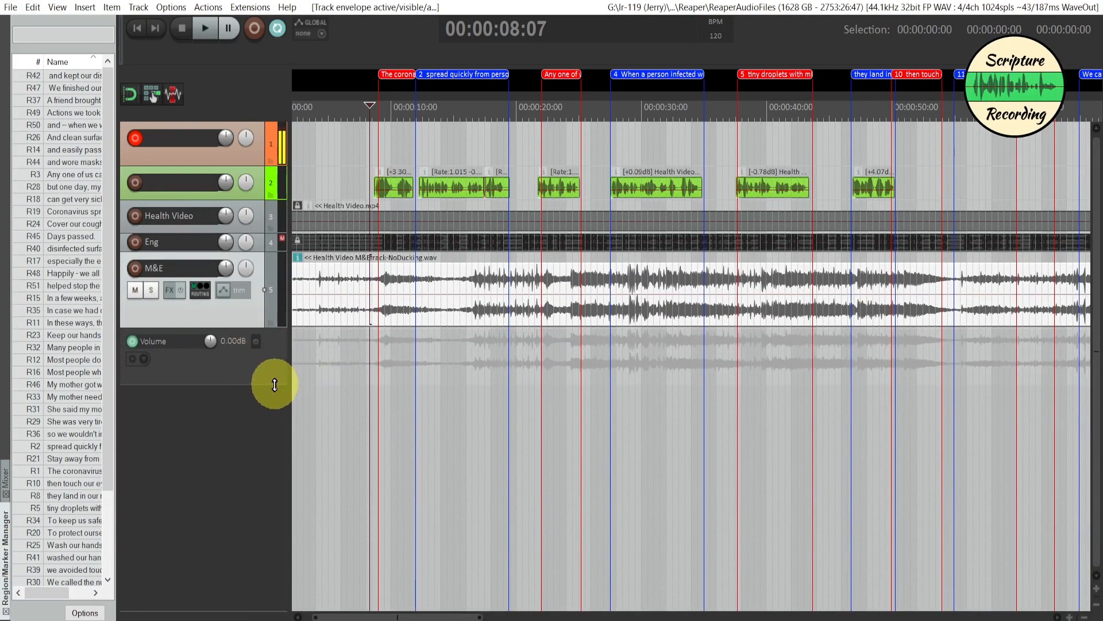
Step: Enlarge the M&E volume envelope lane and draw an automation item in it from about 7 to 54 seconds
{"action": "left_click_drag", "start_coordinate": [273, 384], "coordinate": [278, 424]}
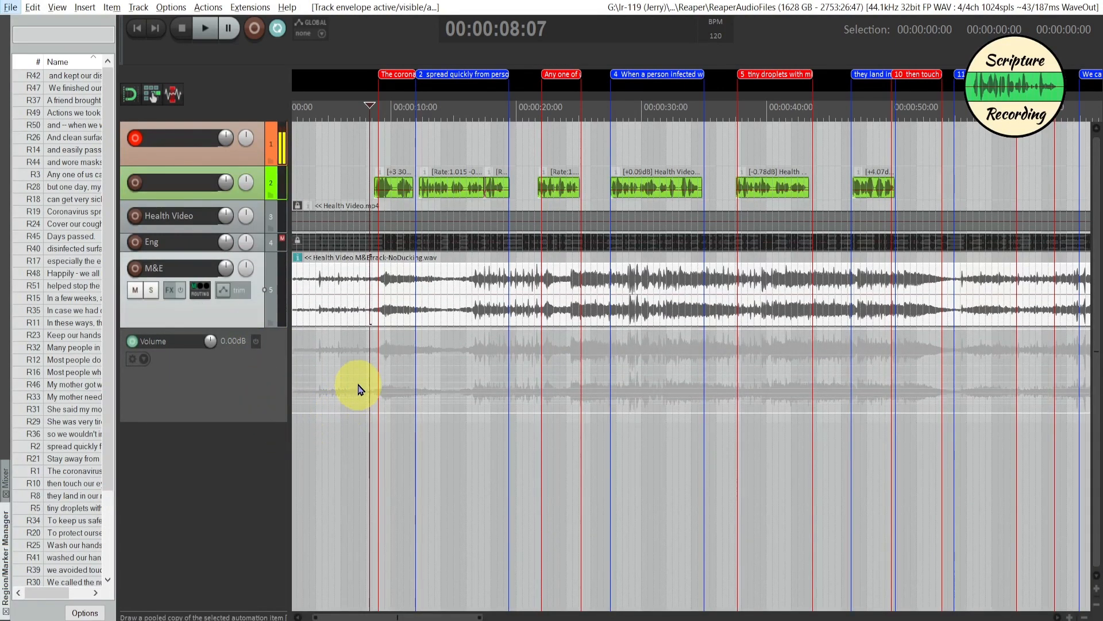
{"action": "left_click_drag", "start_coordinate": [362, 375], "coordinate": [950, 376]}
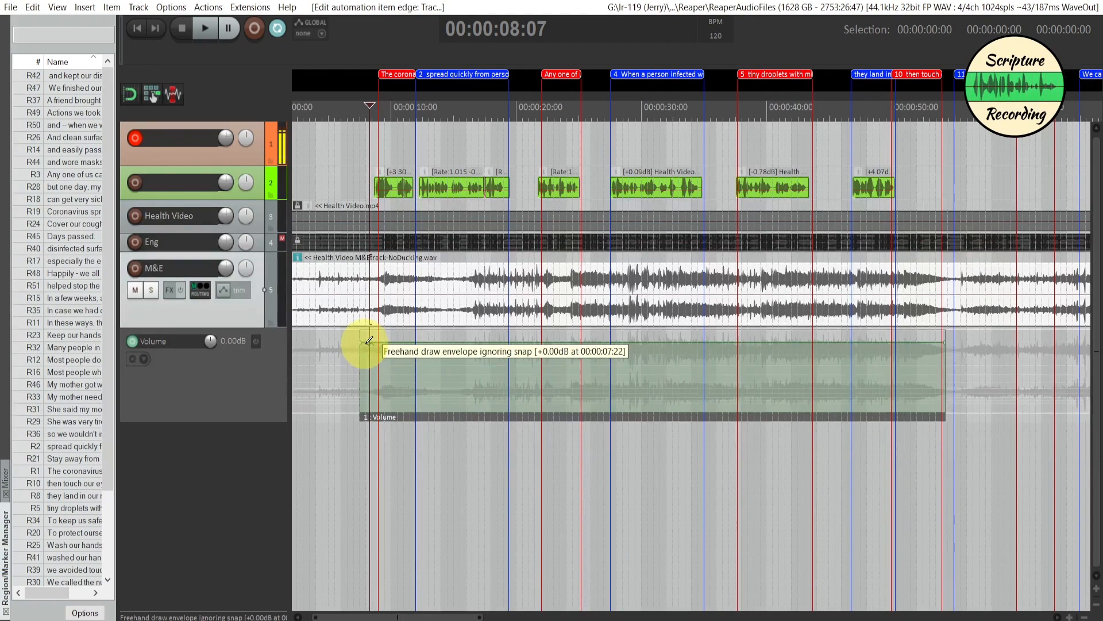
Step: Draw a freehand M&E volume curve dipping to about -6 dB under the narration up to about 32 seconds, and play it from 00:00:26:15
{"action": "mouse_move", "coordinate": [369, 340]}
{"action": "left_mouse_down"}
{"action": "mouse_move", "coordinate": [393, 379]}
{"action": "mouse_move", "coordinate": [482, 375]}
{"action": "mouse_move", "coordinate": [505, 340]}
{"action": "mouse_move", "coordinate": [551, 378]}
{"action": "mouse_move", "coordinate": [580, 343]}
{"action": "mouse_move", "coordinate": [627, 371]}
{"action": "mouse_move", "coordinate": [671, 375]}
{"action": "left_mouse_up"}
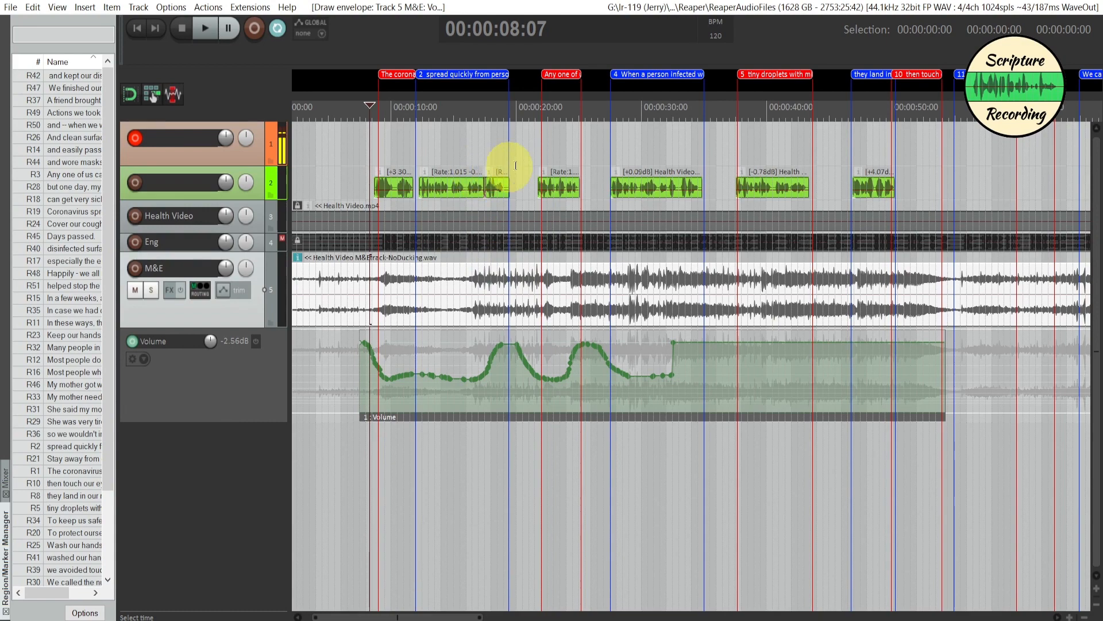
{"action": "left_click", "coordinate": [600, 174]}
{"action": "key", "text": "space"}
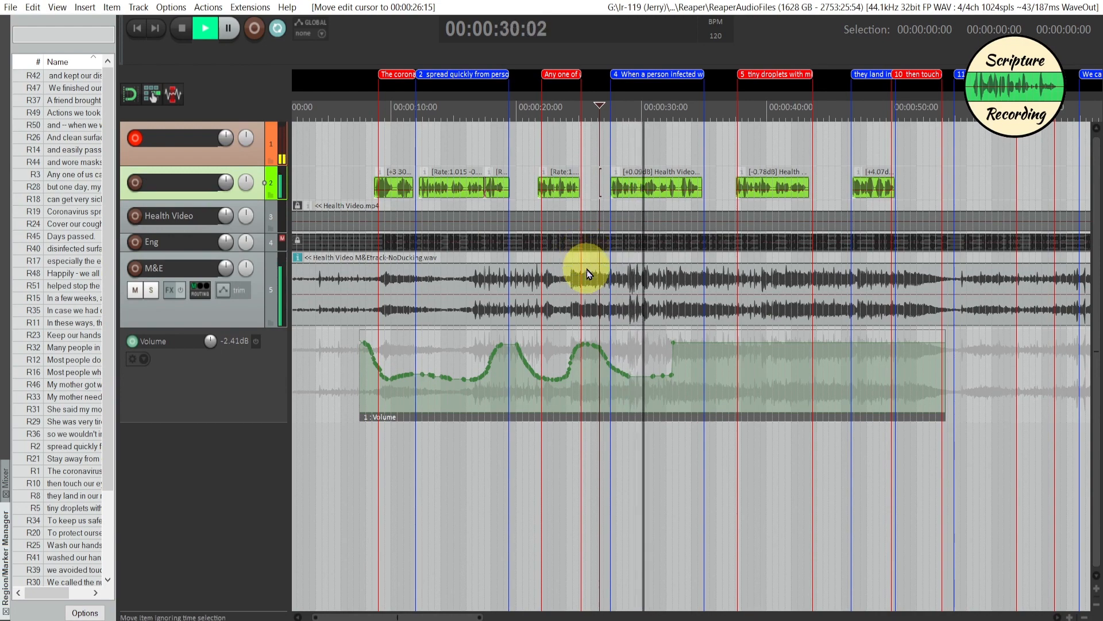
{"action": "key", "text": "space"}
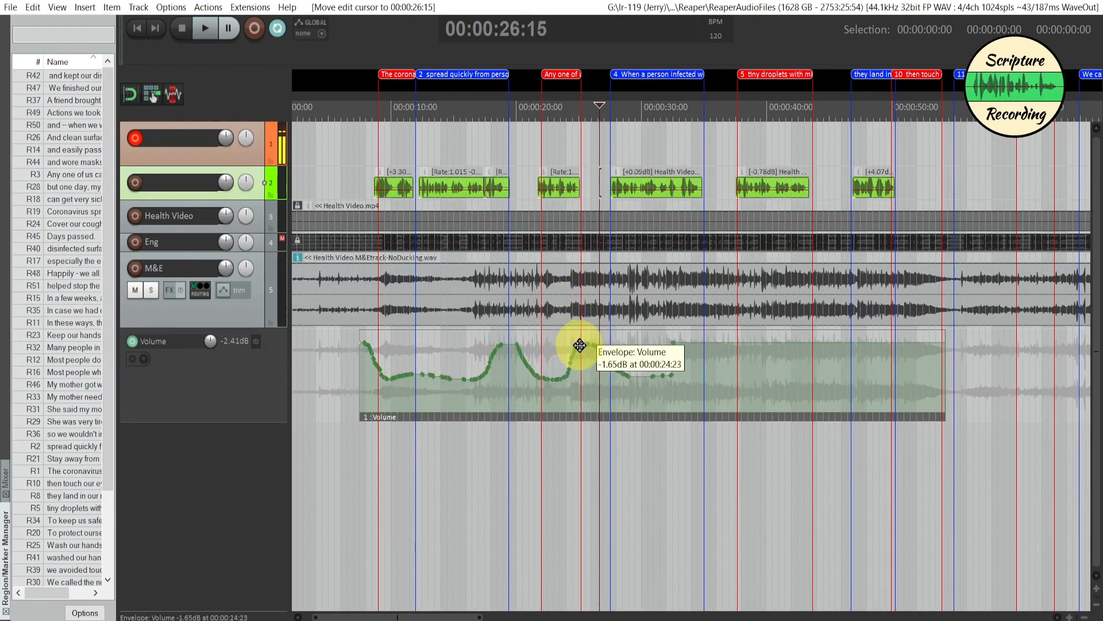
Step: Undo the freehand volume curve in the M&E automation item
{"action": "key", "text": "ctrl+z"}
{"action": "key", "text": "ctrl+z"}
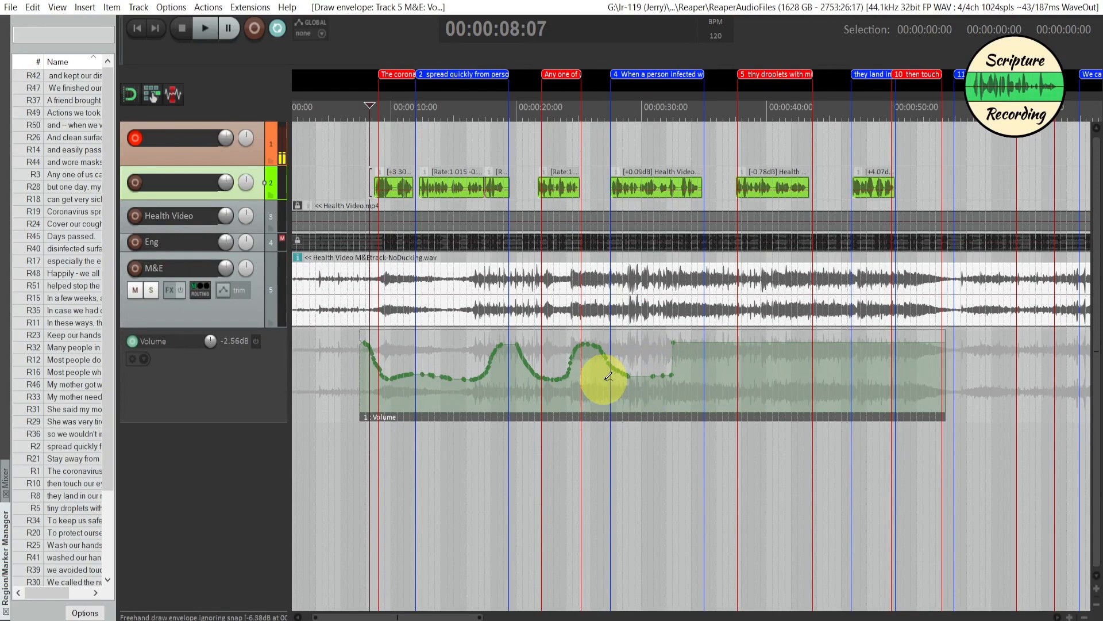
{"action": "key", "text": "ctrl+z"}
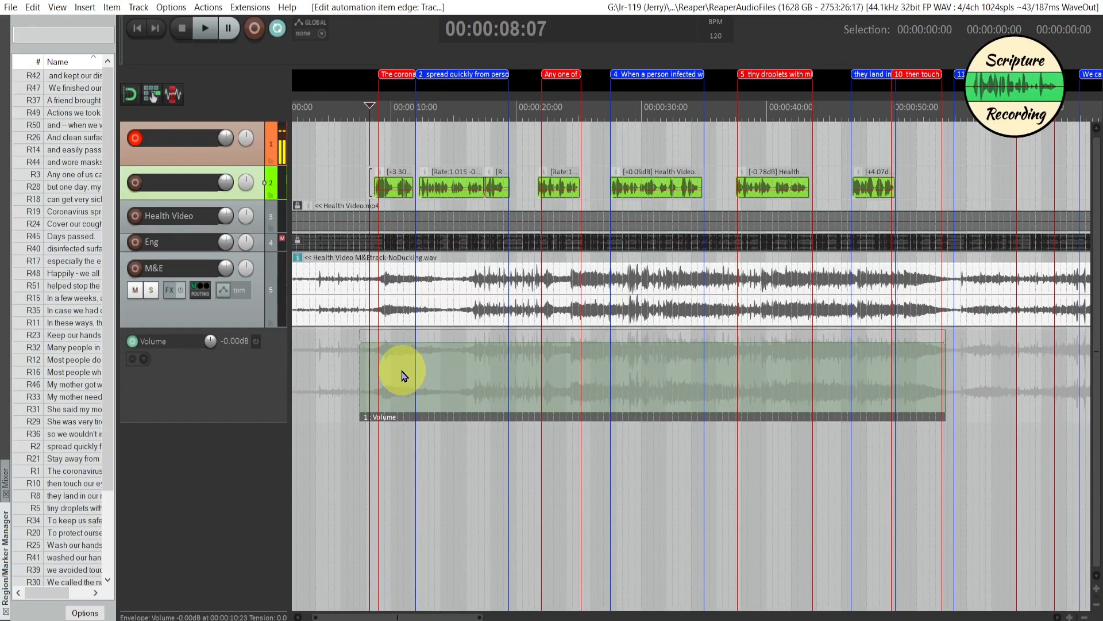
Step: Add volume points around the first narration clips in the M&E envelope and lower the span from about 10 to 19 seconds to about -14.8 dB
{"action": "left_click", "coordinate": [374, 348]}
{"action": "left_click", "coordinate": [382, 347]}
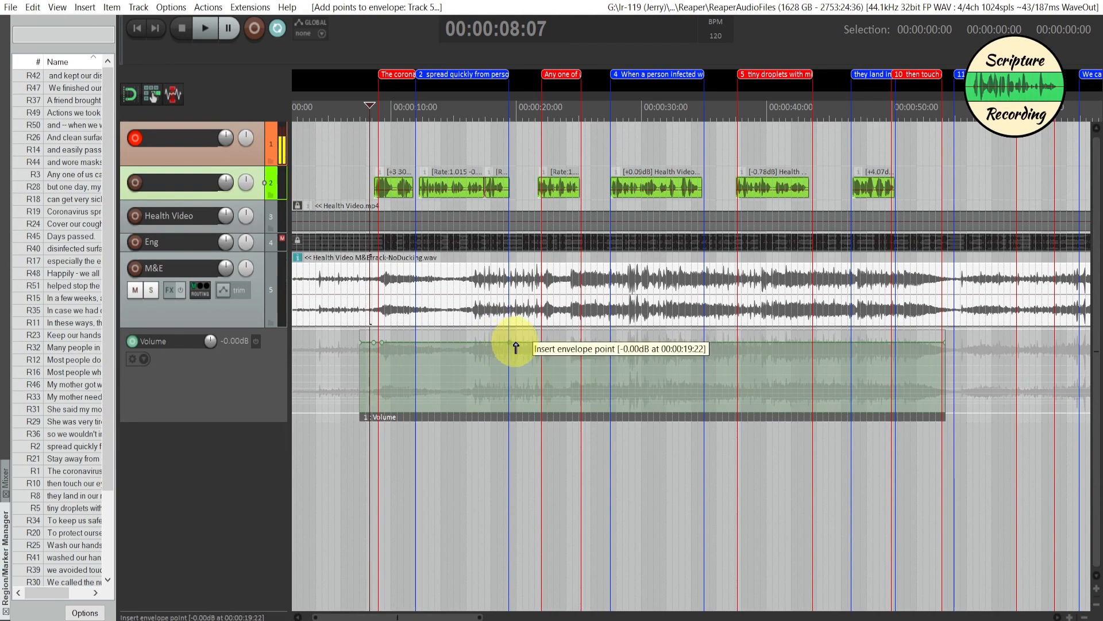
{"action": "left_click", "coordinate": [535, 345], "text": "shift"}
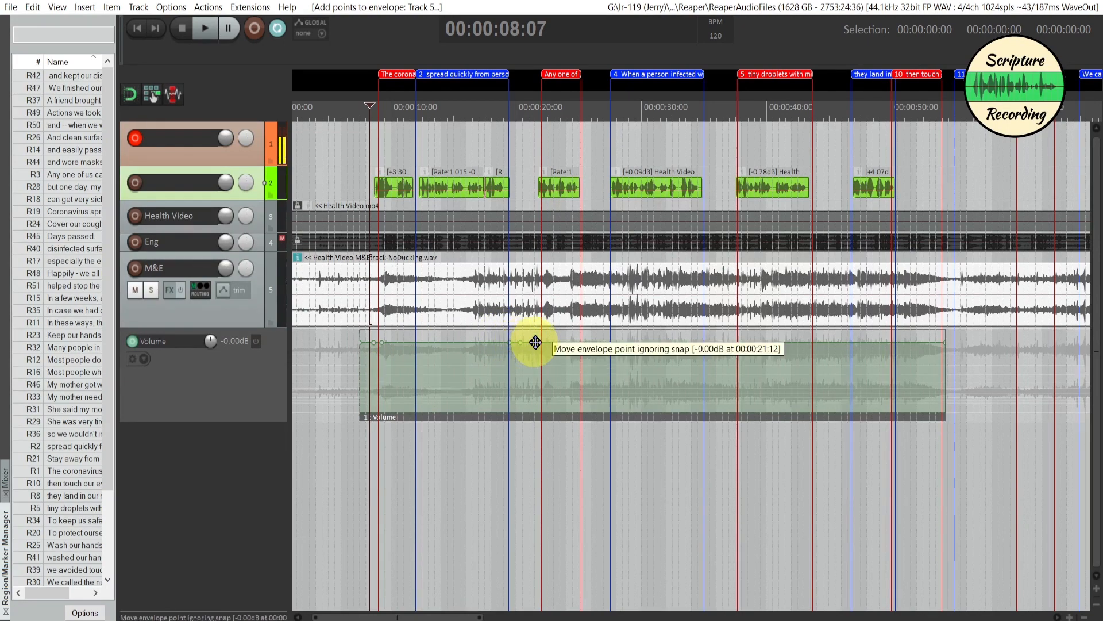
{"action": "mouse_move", "coordinate": [521, 345]}
{"action": "left_mouse_down"}
{"action": "mouse_move", "coordinate": [522, 381]}
{"action": "mouse_move", "coordinate": [523, 366]}
{"action": "left_mouse_up"}
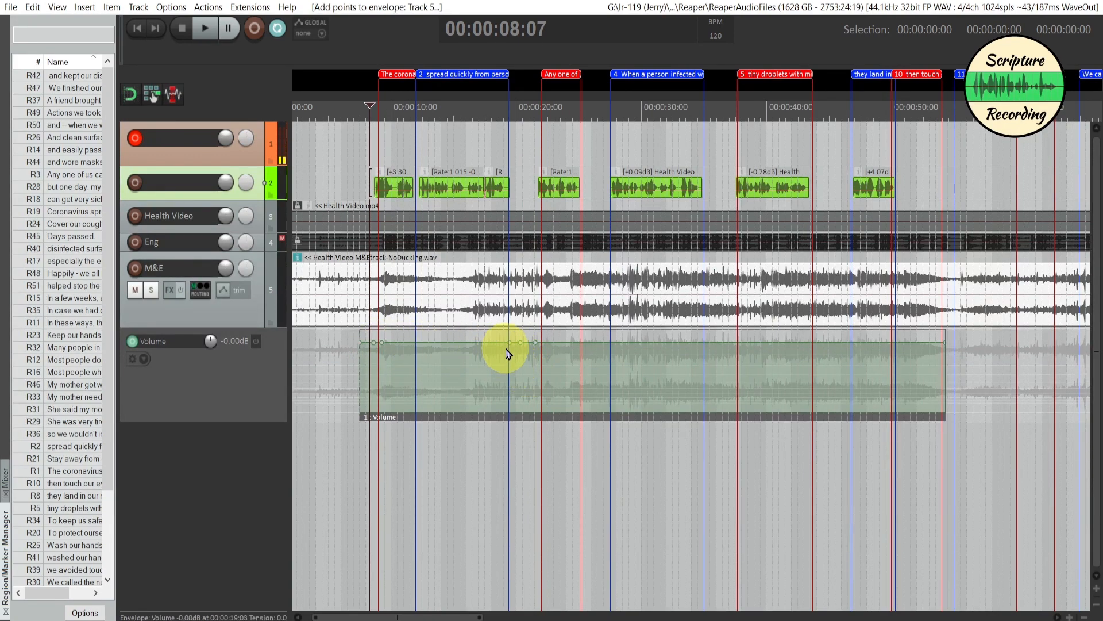
{"action": "mouse_move", "coordinate": [505, 345]}
{"action": "left_mouse_down"}
{"action": "mouse_move", "coordinate": [505, 372]}
{"action": "mouse_move", "coordinate": [507, 359]}
{"action": "left_mouse_up"}
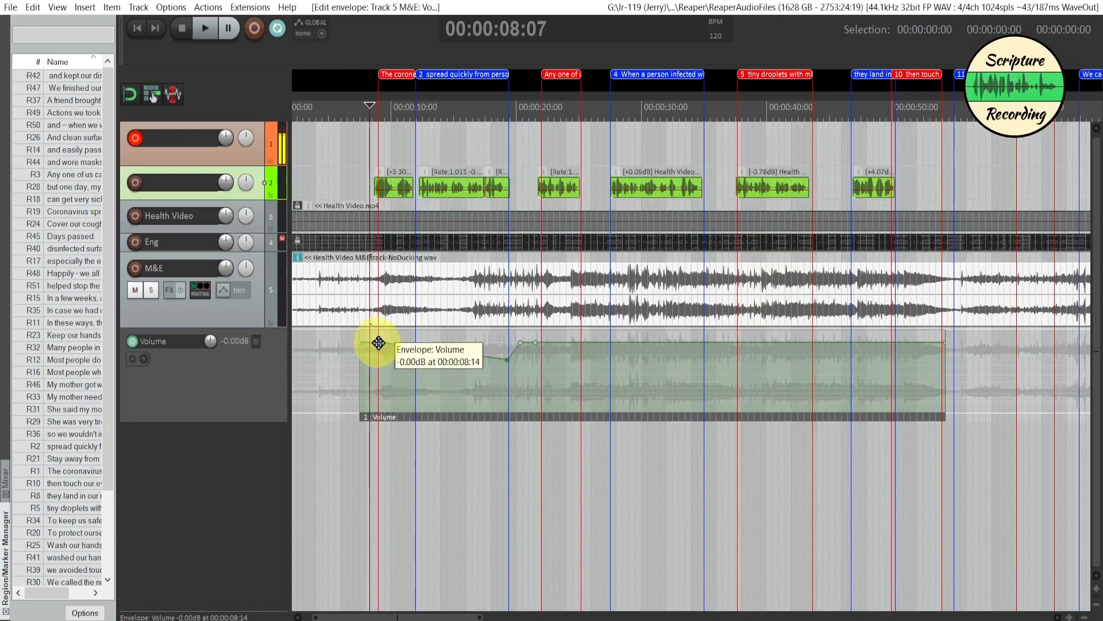
{"action": "left_click_drag", "start_coordinate": [382, 343], "coordinate": [455, 377]}
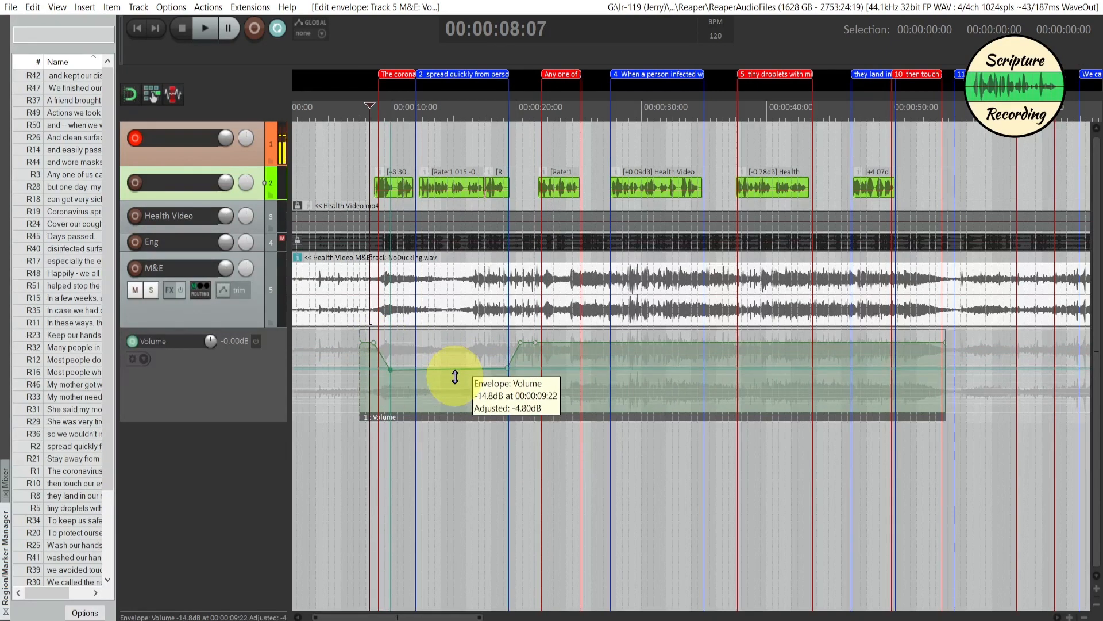
Step: Play the start of the narration from 00:00:08:07 to hear the M&E volume dip, and stop playback
{"action": "left_click", "coordinate": [369, 192]}
{"action": "key", "text": "space"}
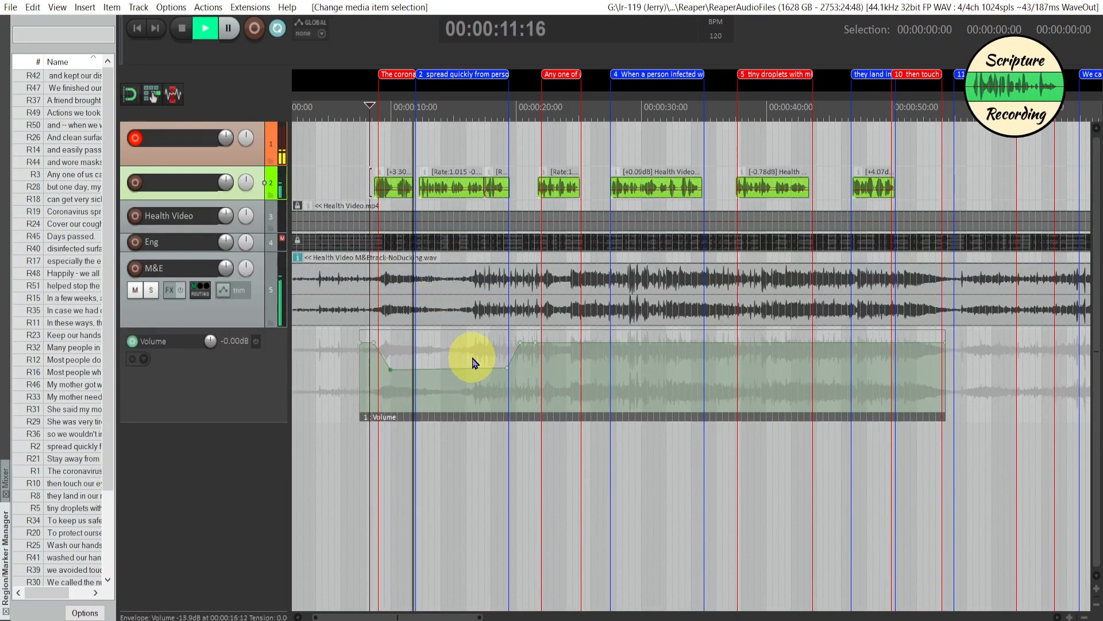
{"action": "key", "text": "space"}
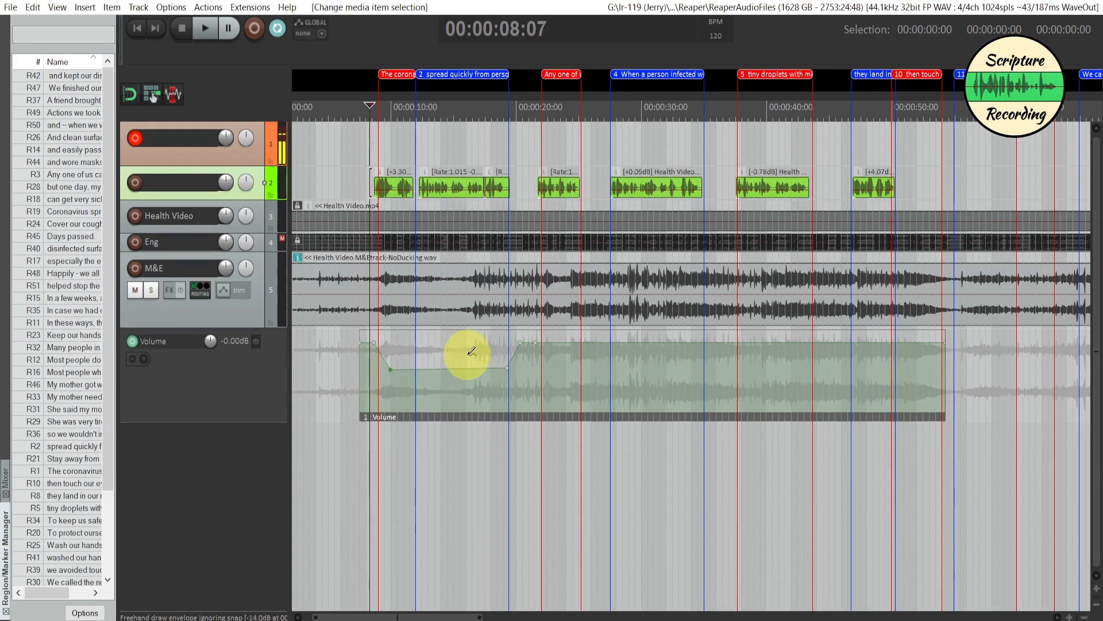
Step: Undo the stray freehand stroke and the M&E volume envelope edits
{"action": "left_click_drag", "start_coordinate": [465, 355], "coordinate": [471, 352]}
{"action": "key", "text": "ctrl+z"}
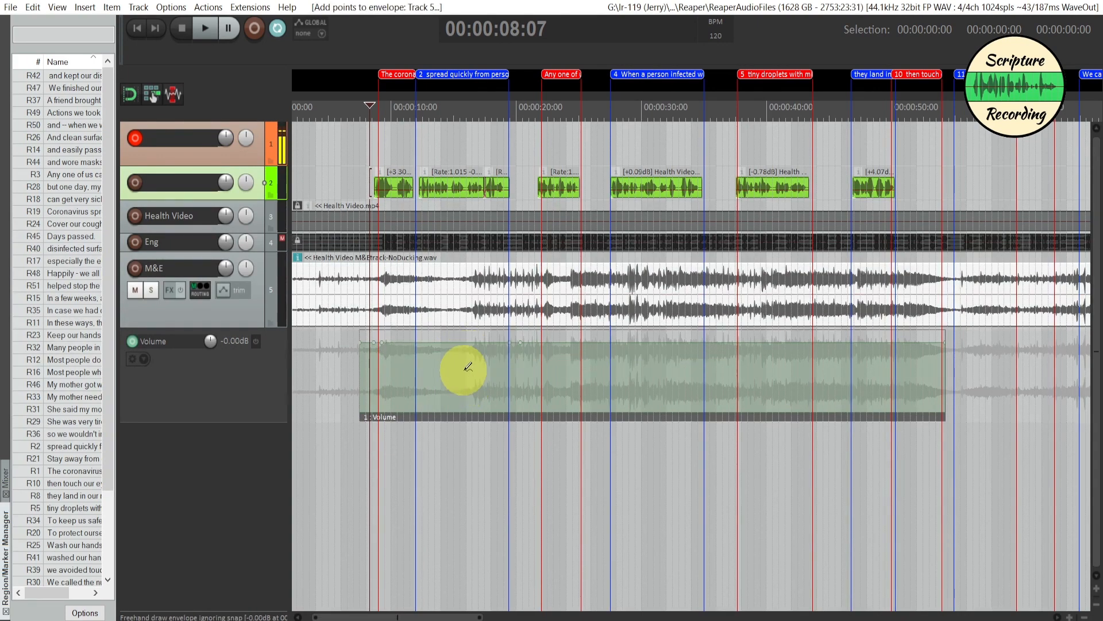
{"action": "key", "text": "ctrl+z"}
{"action": "key", "text": "ctrl+z"}
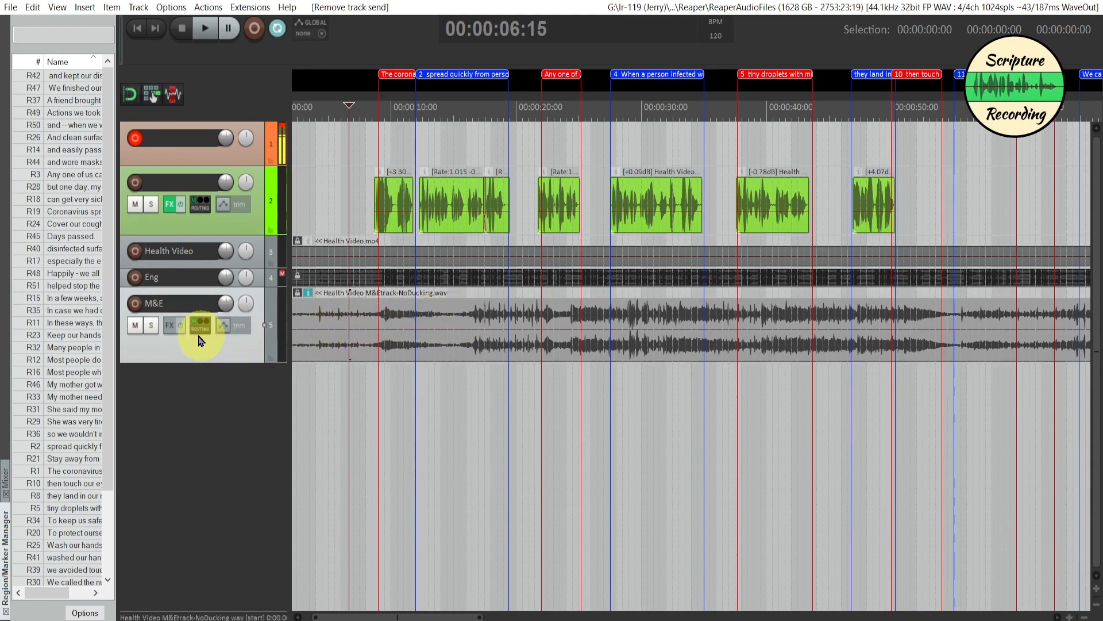
Step: Add the VST: ReaComp (Cockos) compressor to the M&E track
{"action": "left_click", "coordinate": [172, 329]}
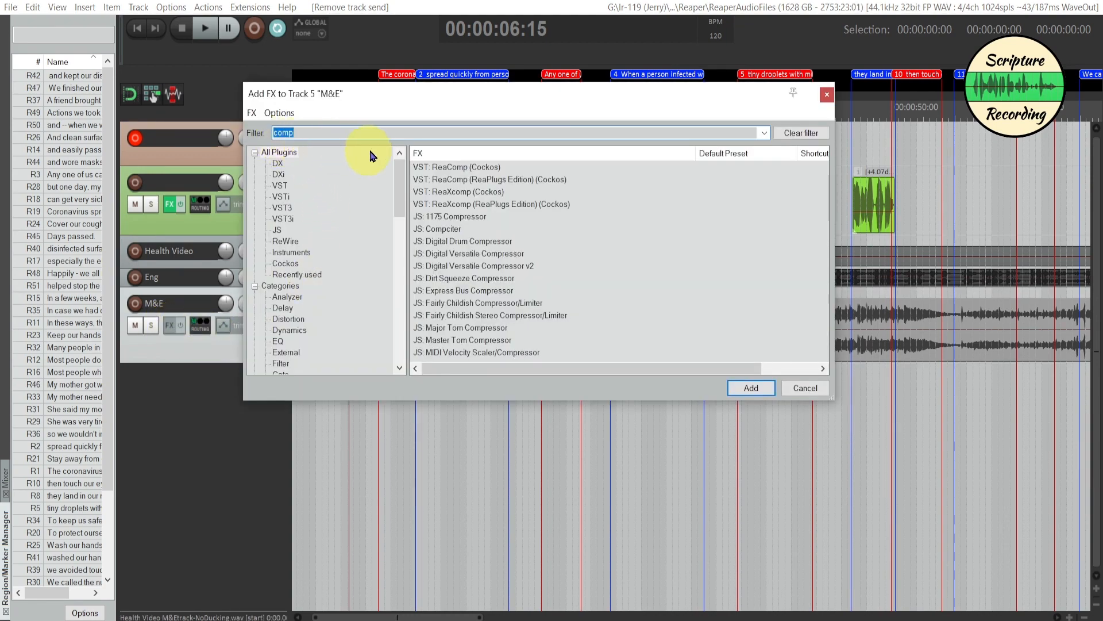
{"action": "double_click", "coordinate": [442, 171]}
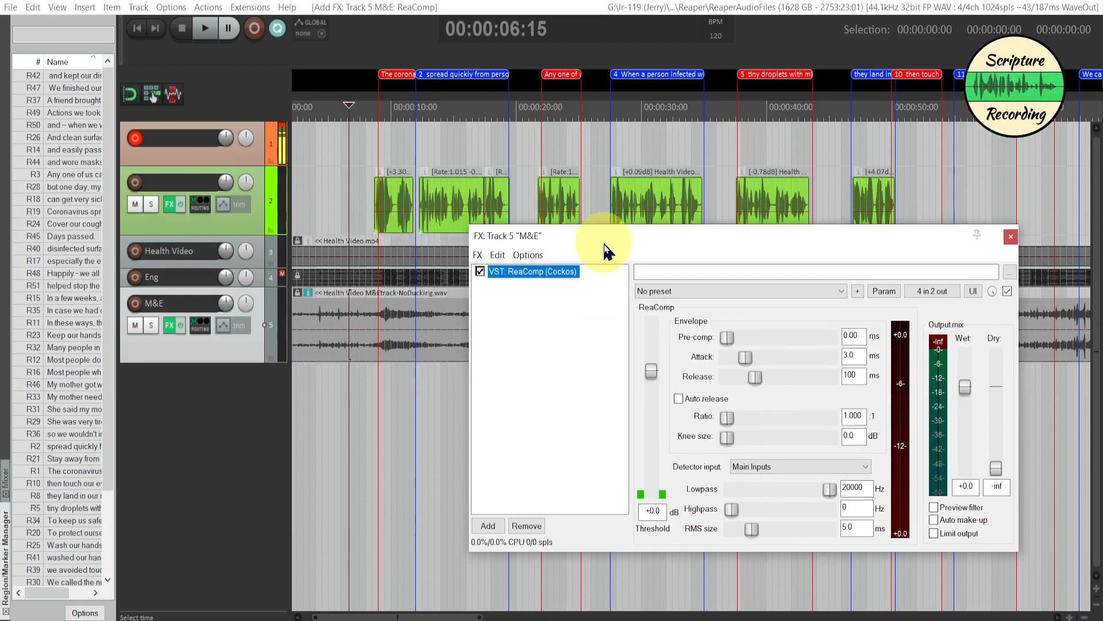
{"action": "left_click_drag", "start_coordinate": [604, 245], "coordinate": [627, 241]}
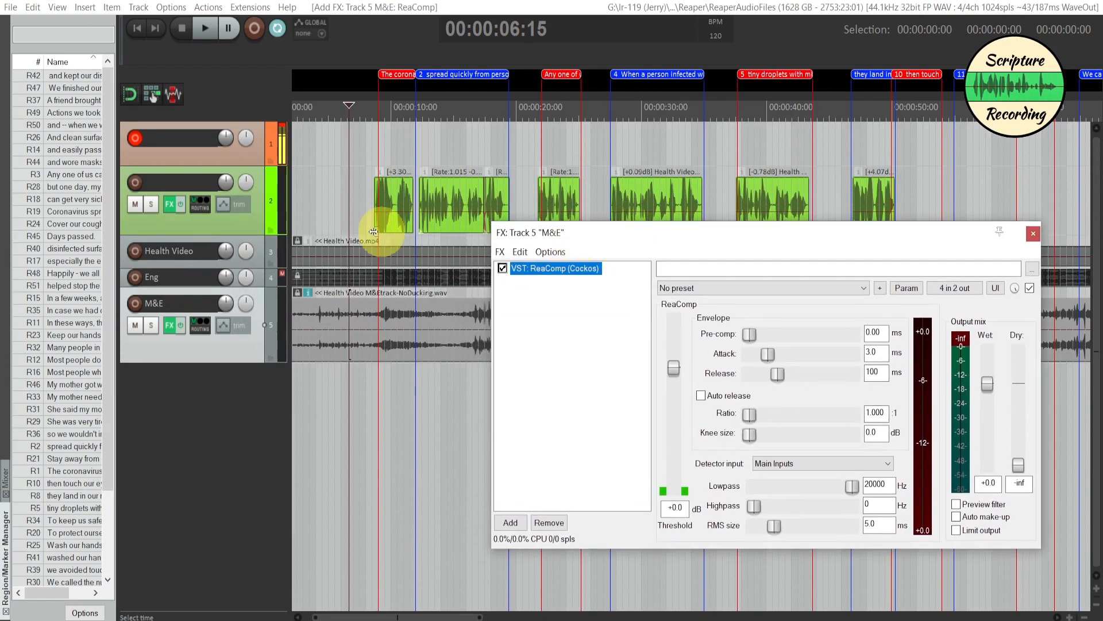
Step: Examine the narration track's effects chain, and return to the ReaComp on the M&E track
{"action": "left_click", "coordinate": [170, 206]}
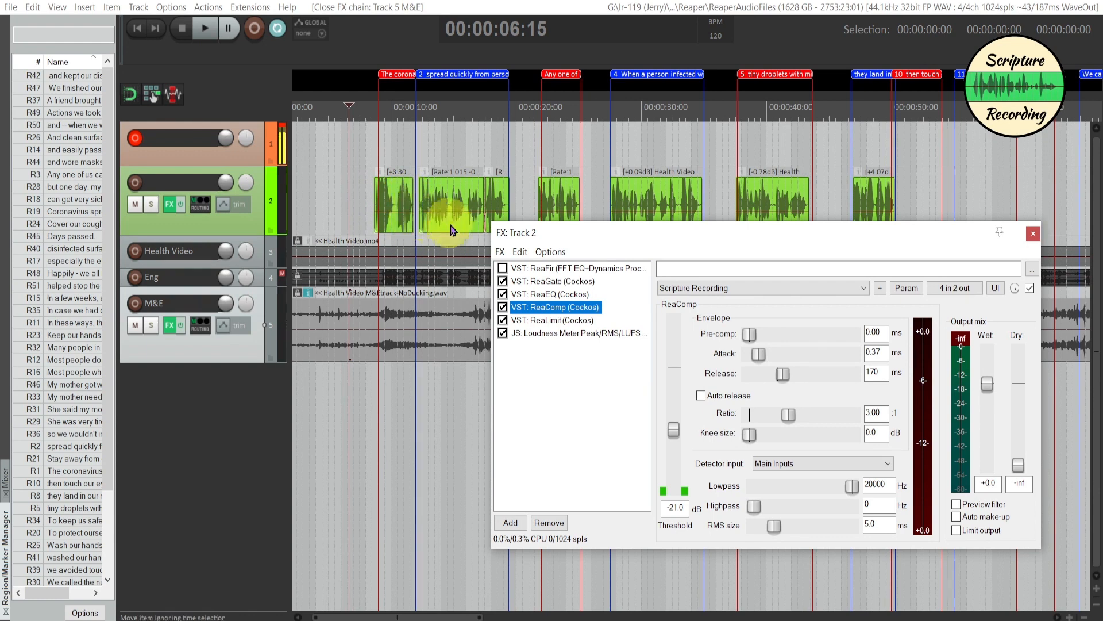
{"action": "left_click", "coordinate": [1033, 237]}
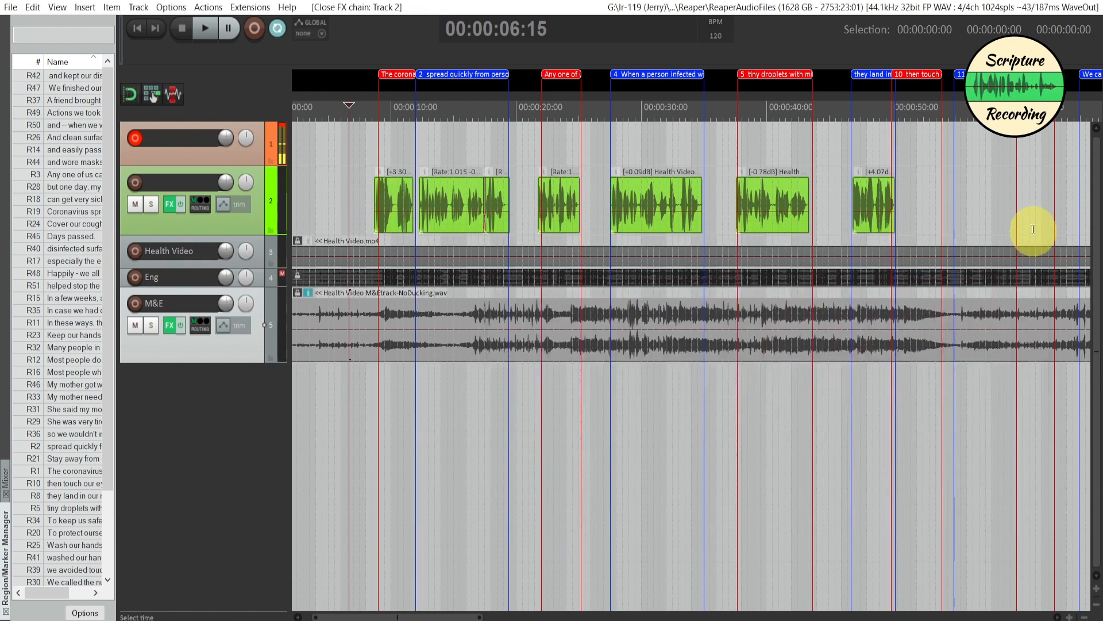
{"action": "left_click", "coordinate": [169, 326]}
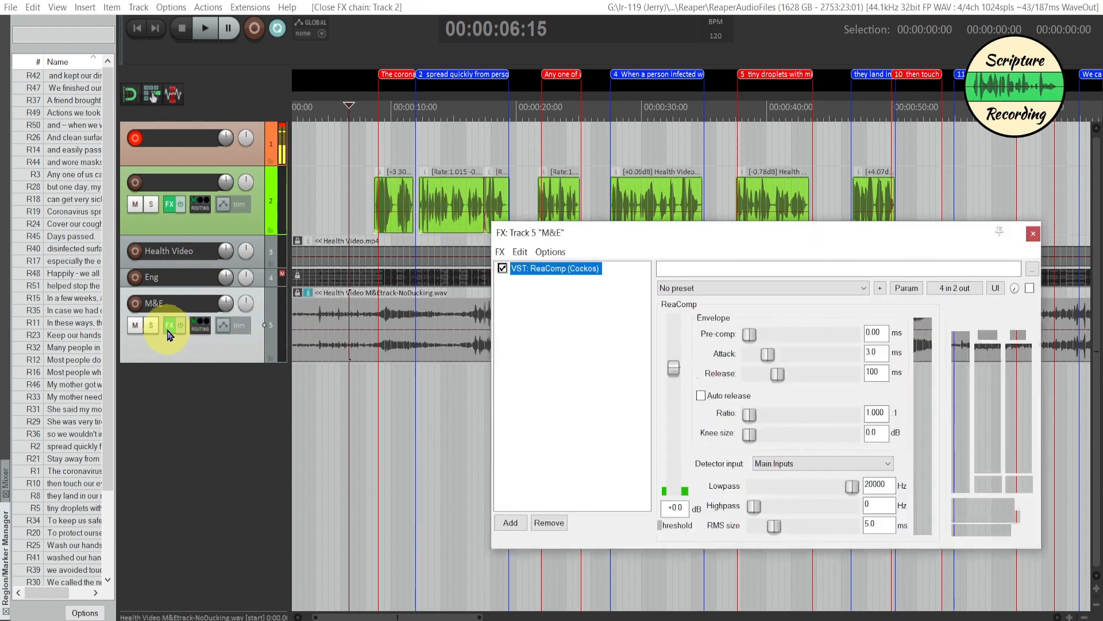
{"action": "left_click_drag", "start_coordinate": [662, 241], "coordinate": [692, 256]}
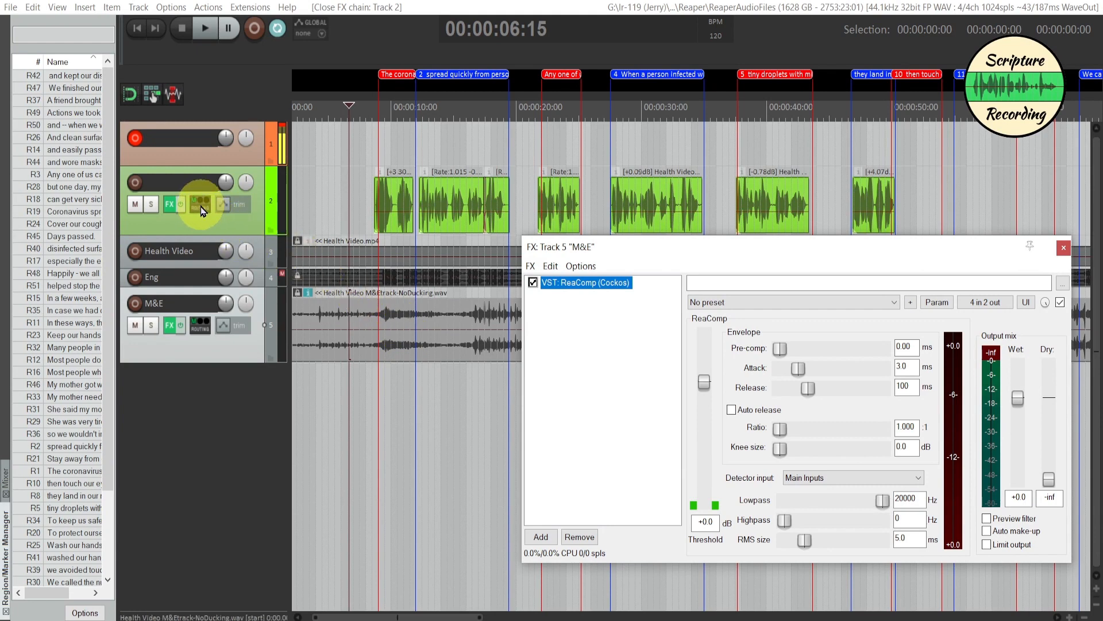
Step: Send the narration track's audio 1/2 to channels 3/4 of the M&E ReaComp, and set its detector input to Auxiliary Inputs
{"action": "left_click_drag", "start_coordinate": [201, 211], "coordinate": [604, 366]}
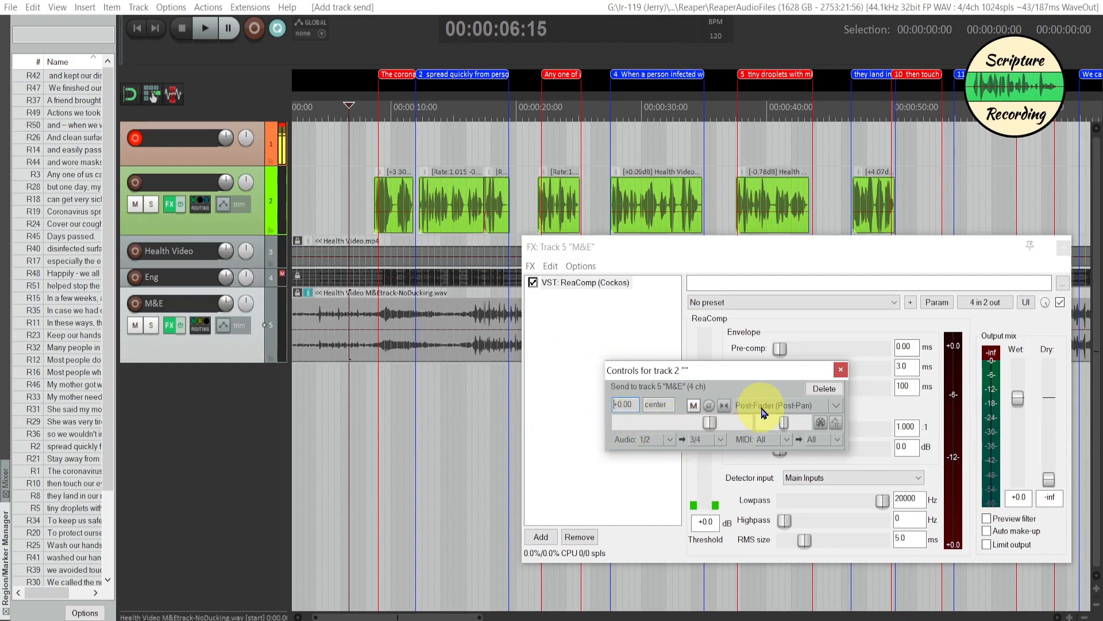
{"action": "left_click", "coordinate": [840, 370]}
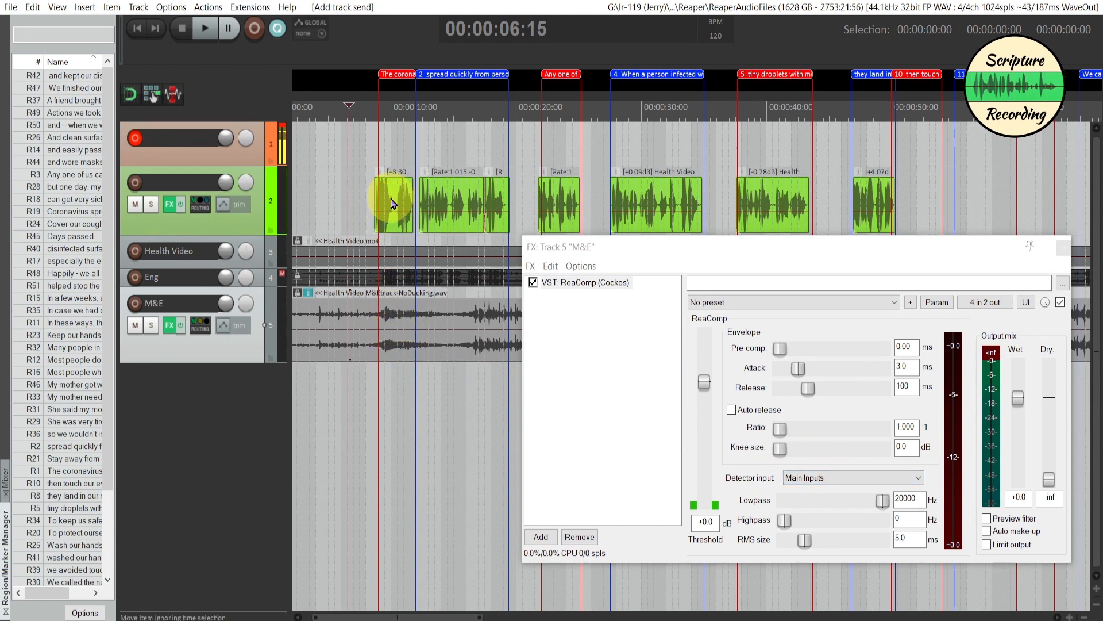
{"action": "left_click", "coordinate": [901, 480]}
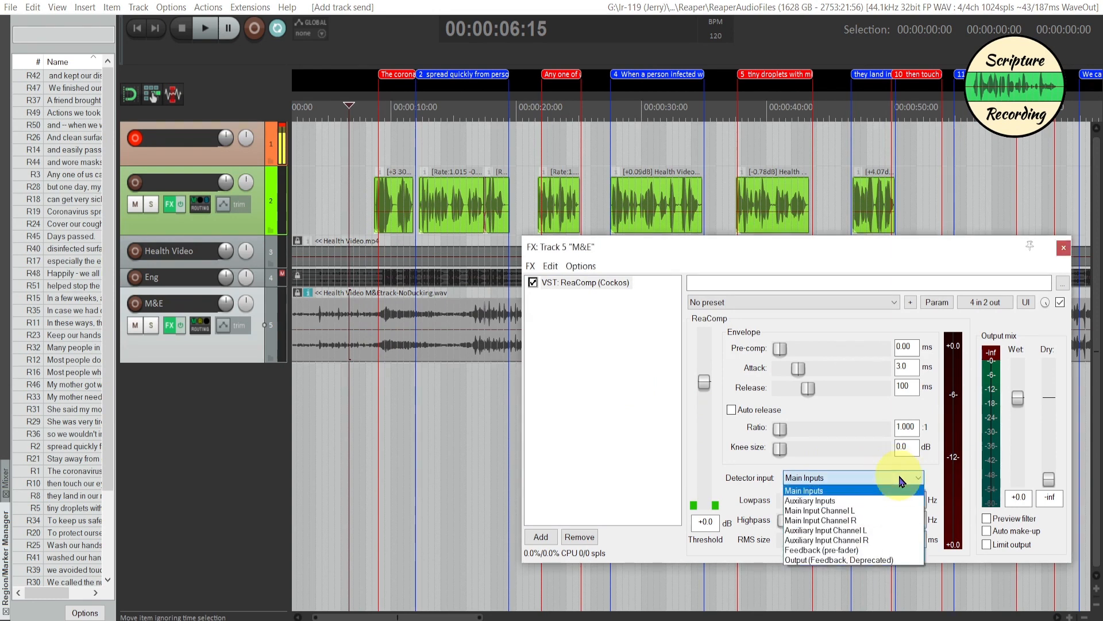
{"action": "left_click", "coordinate": [849, 503]}
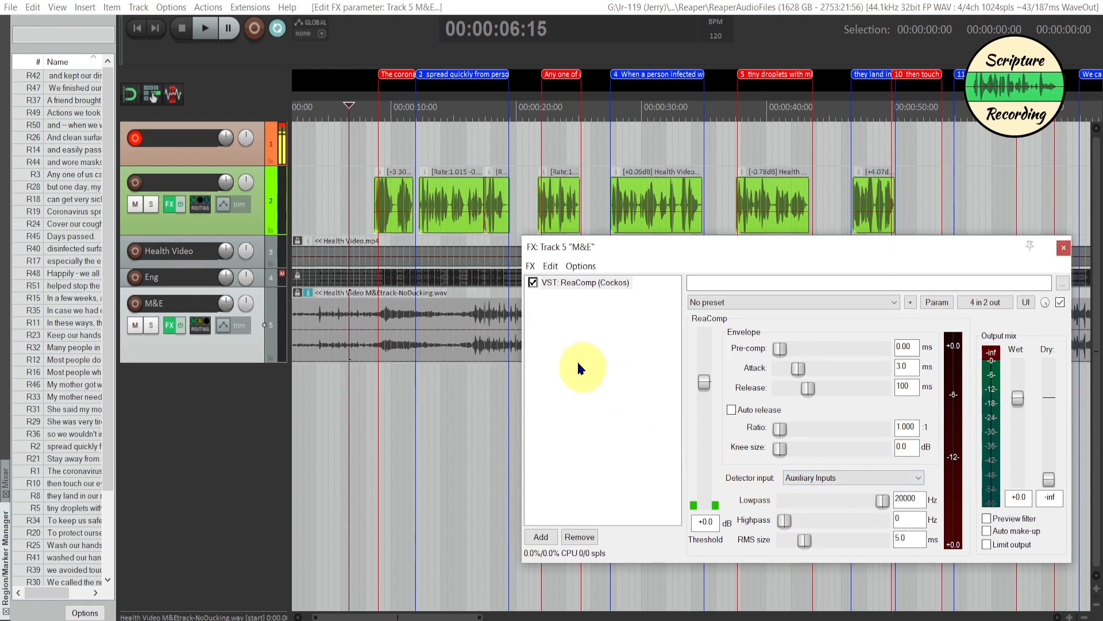
Step: Review the narration track's routing for its send to the M&E track
{"action": "left_click_drag", "start_coordinate": [719, 244], "coordinate": [717, 277]}
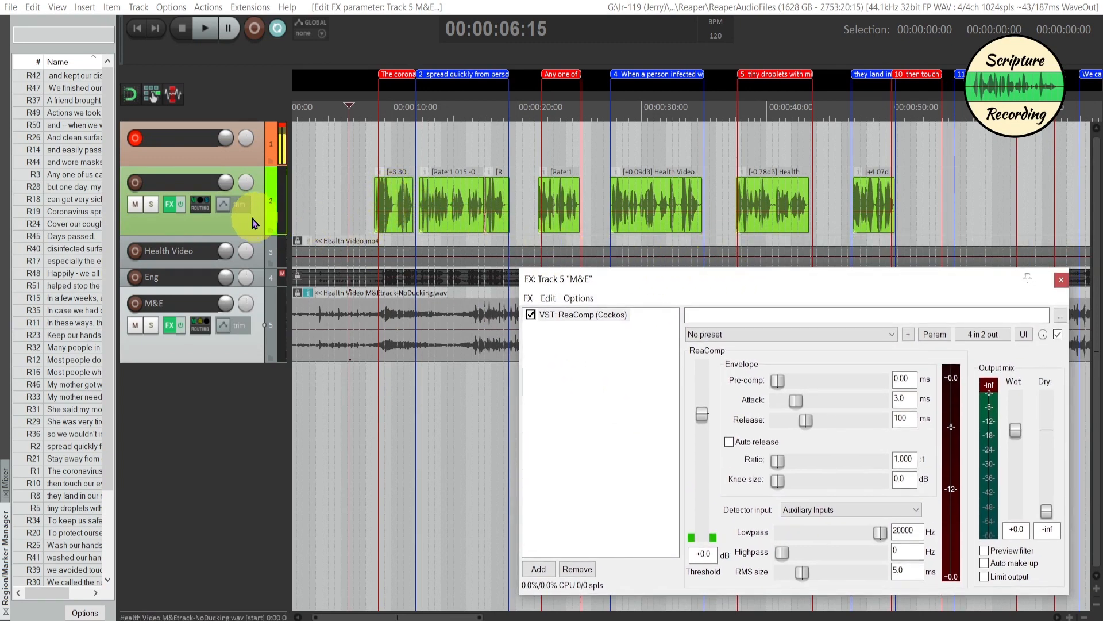
{"action": "left_click", "coordinate": [203, 211]}
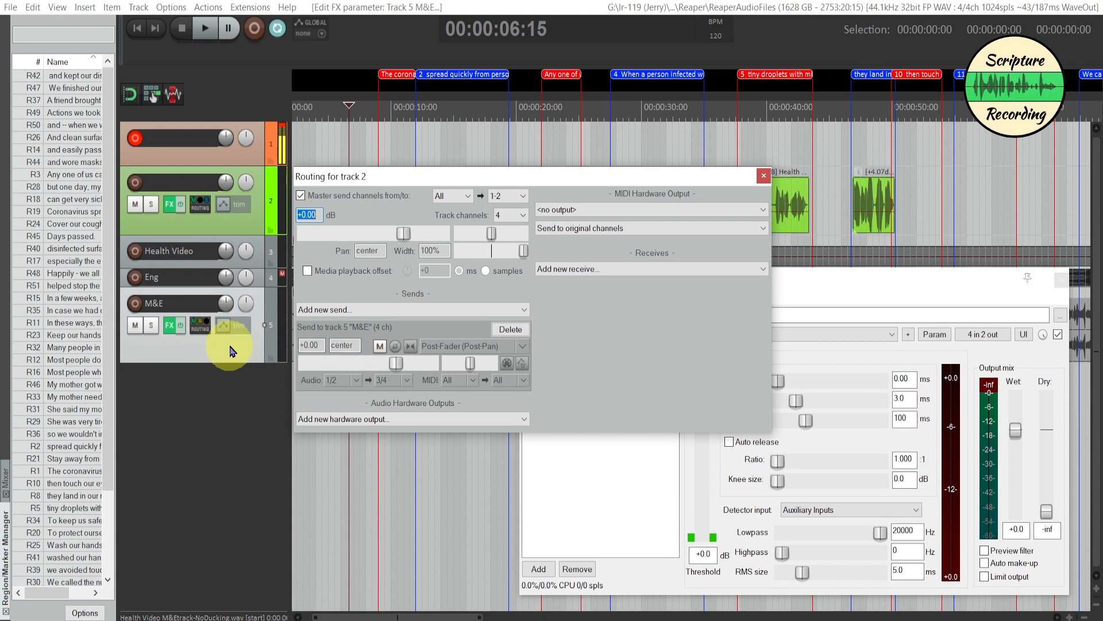
{"action": "left_click", "coordinate": [763, 181]}
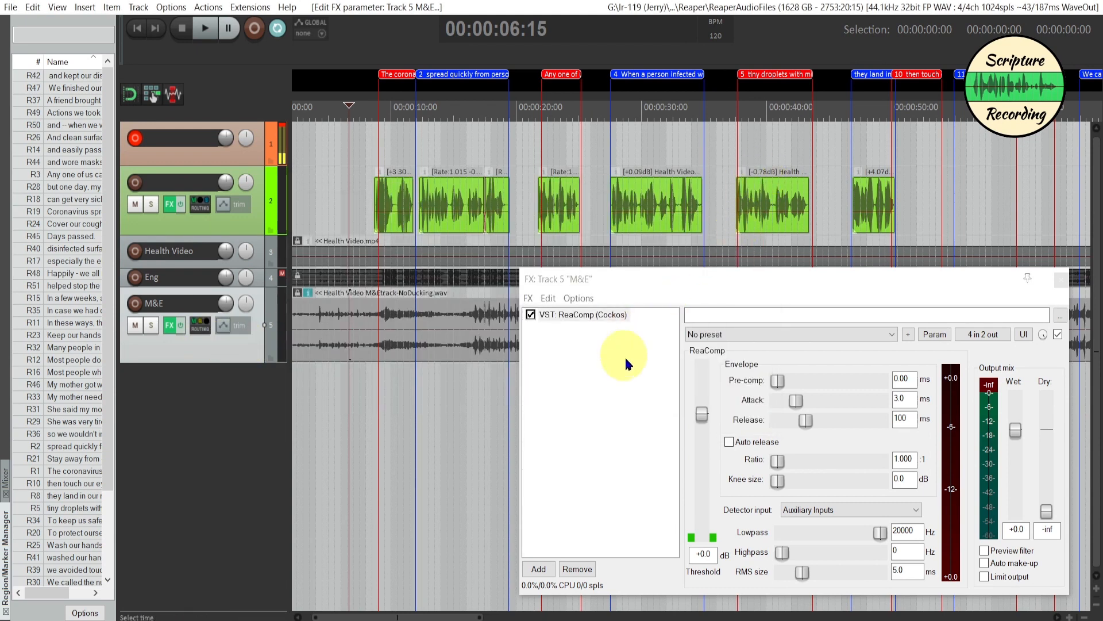
Step: Move the edit cursor to 00:00:19:22 and reduce the green narration track's height
{"action": "left_click", "coordinate": [515, 230]}
{"action": "mouse_move", "coordinate": [667, 291]}
{"action": "left_mouse_down"}
{"action": "mouse_move", "coordinate": [677, 261]}
{"action": "mouse_move", "coordinate": [695, 259]}
{"action": "mouse_move", "coordinate": [665, 303]}
{"action": "mouse_move", "coordinate": [677, 299]}
{"action": "left_mouse_up"}
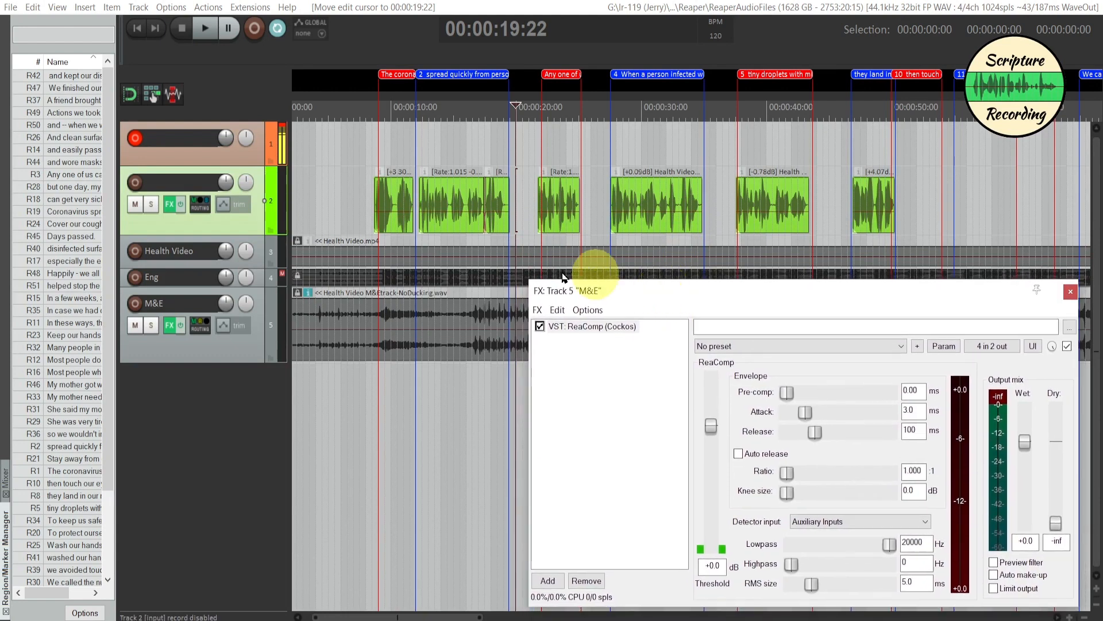
{"action": "left_click_drag", "start_coordinate": [257, 235], "coordinate": [257, 211]}
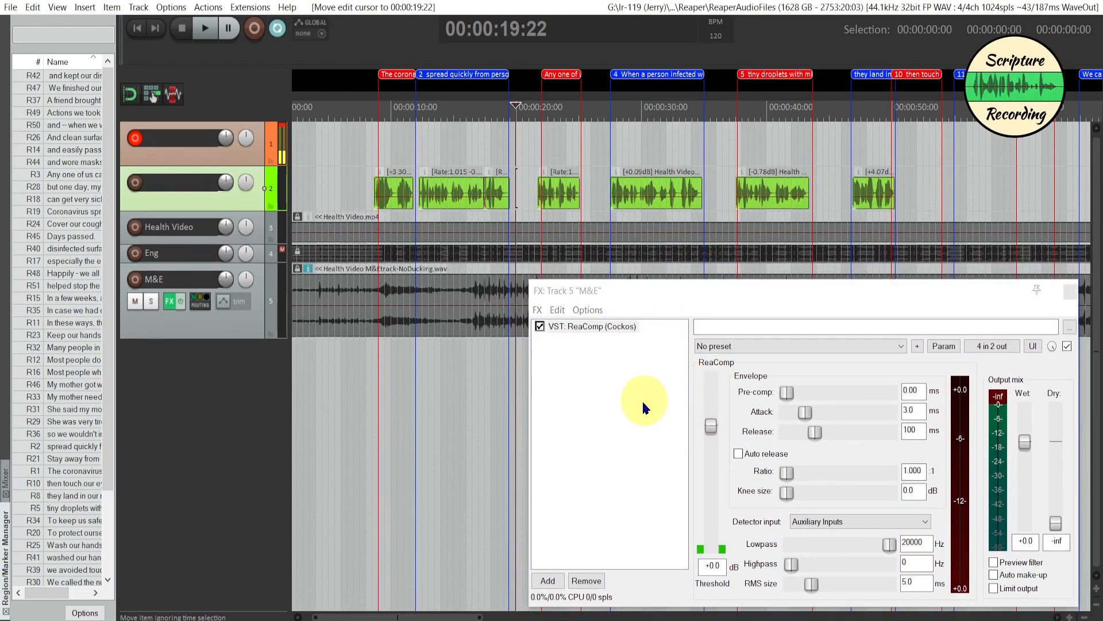
Step: Set the M&E compressor's ratio to 4:1 and attack to 3.8 ms, trying a longer pre-comp before resetting it to 0 ms
{"action": "left_click", "coordinate": [904, 473]}
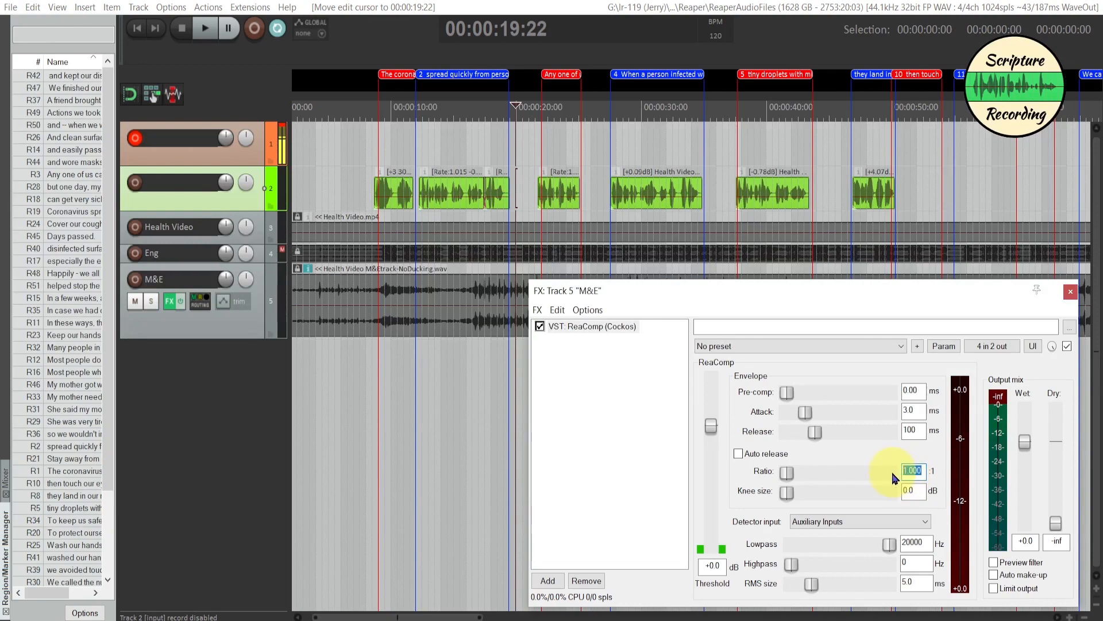
{"action": "type", "text": "4"}
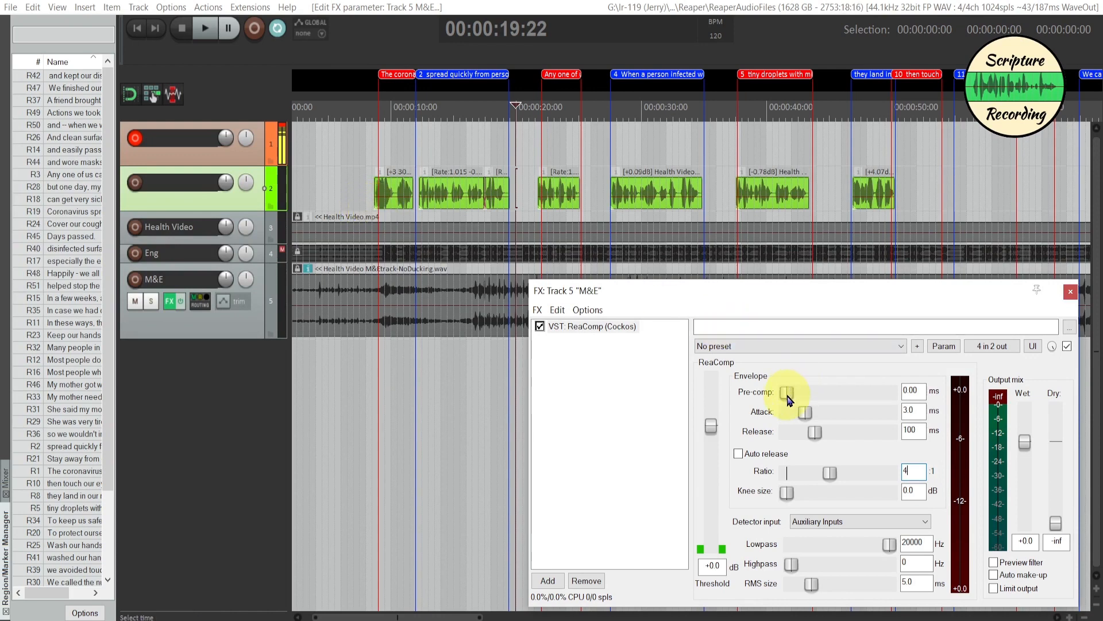
{"action": "left_click_drag", "start_coordinate": [788, 396], "coordinate": [873, 401]}
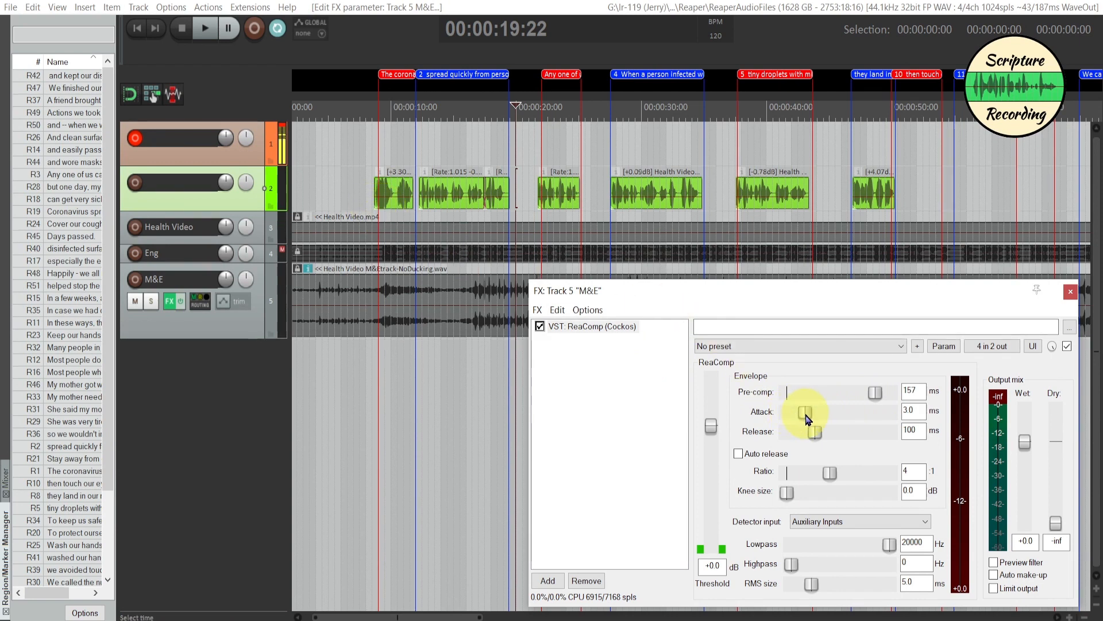
{"action": "mouse_move", "coordinate": [817, 418]}
{"action": "left_mouse_down"}
{"action": "mouse_move", "coordinate": [848, 420]}
{"action": "mouse_move", "coordinate": [809, 418]}
{"action": "left_mouse_up"}
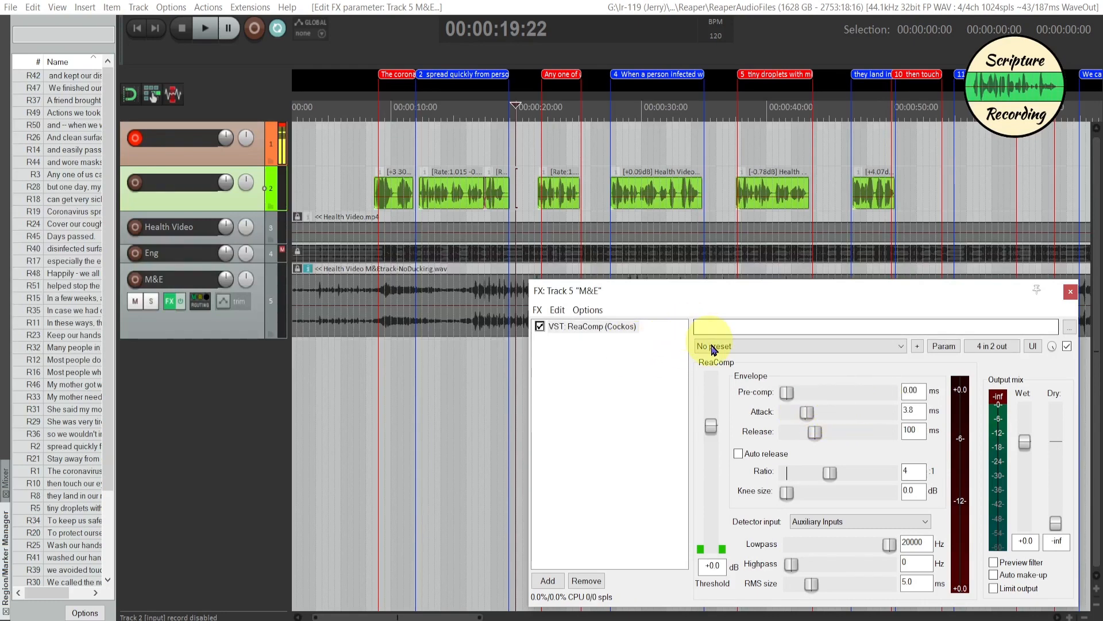
Step: Lower the M&E compressor's threshold to about -36.3 dB while playing from 00:00:08:02, and stop playback
{"action": "left_click_drag", "start_coordinate": [711, 426], "coordinate": [711, 480]}
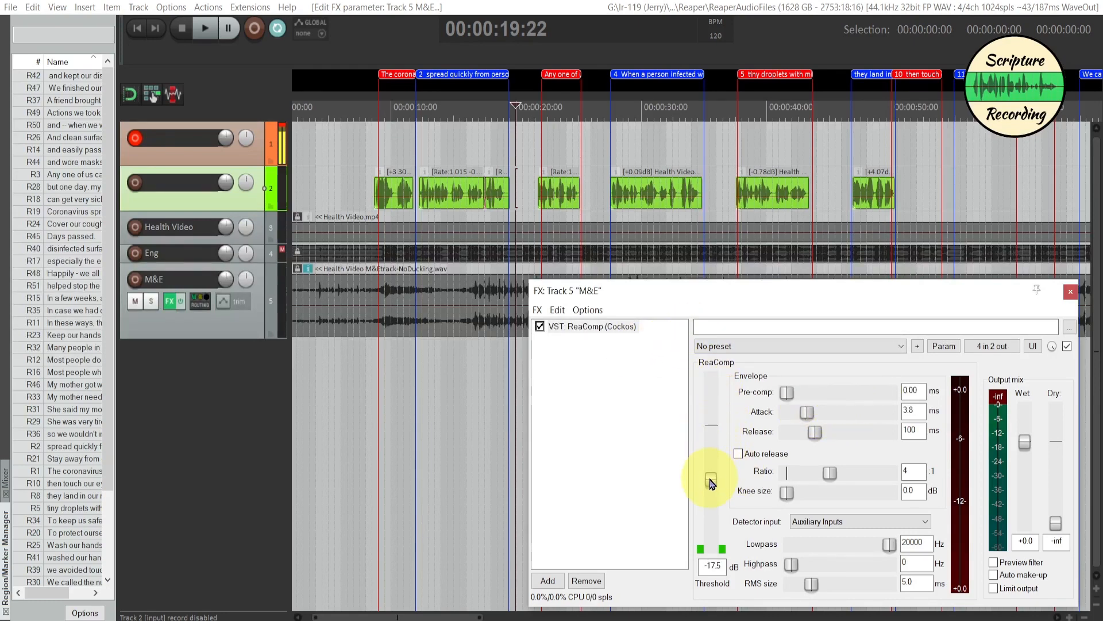
{"action": "left_click", "coordinate": [368, 199]}
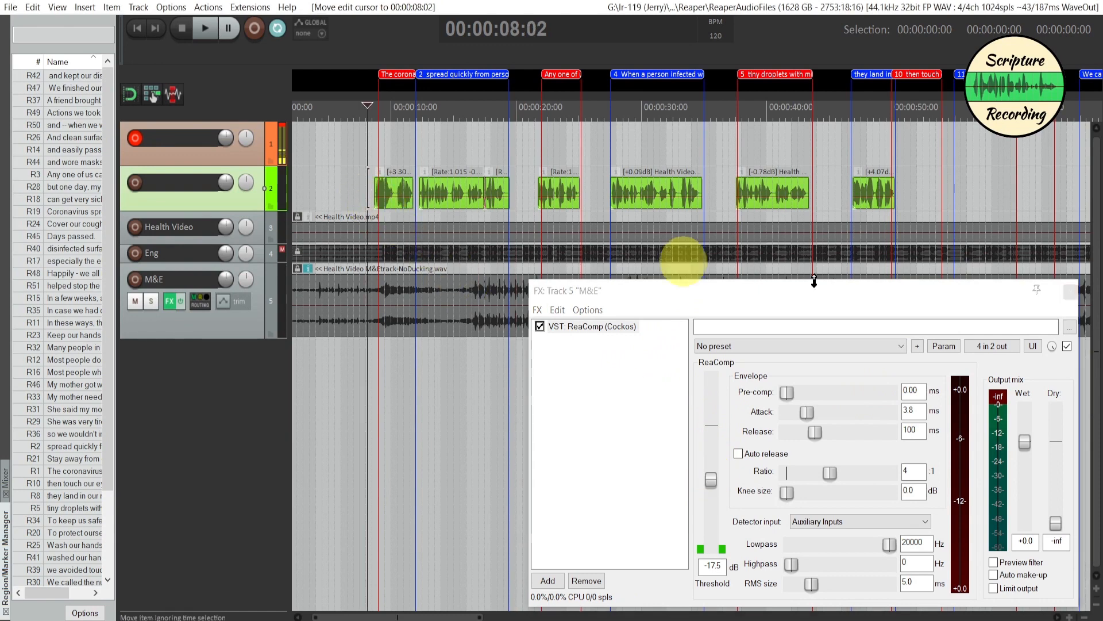
{"action": "key", "text": "space"}
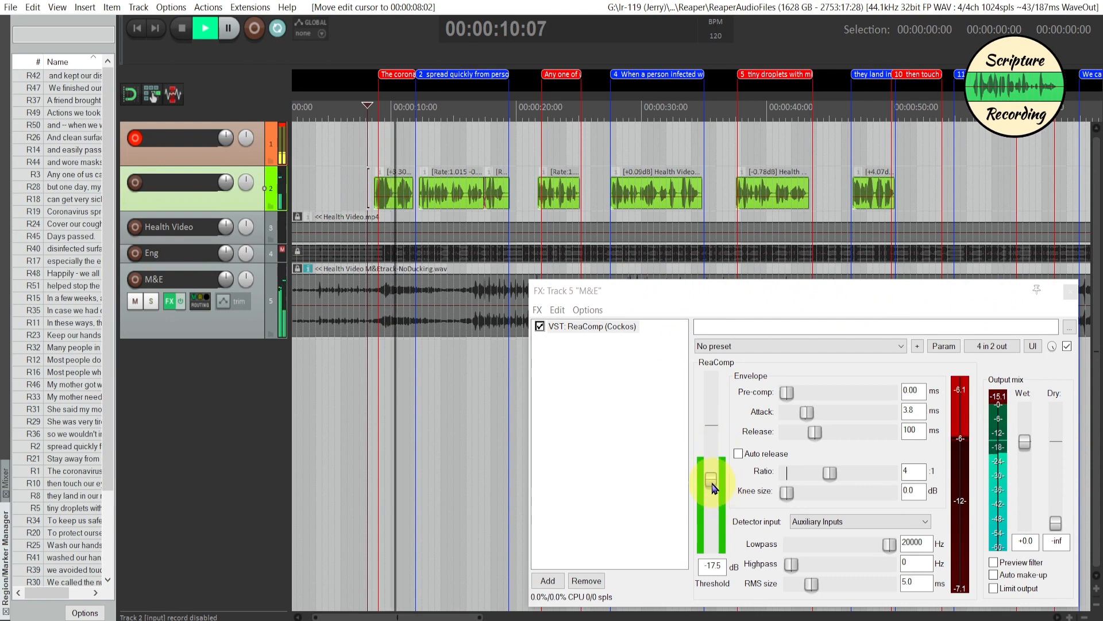
{"action": "left_click_drag", "start_coordinate": [711, 481], "coordinate": [713, 503]}
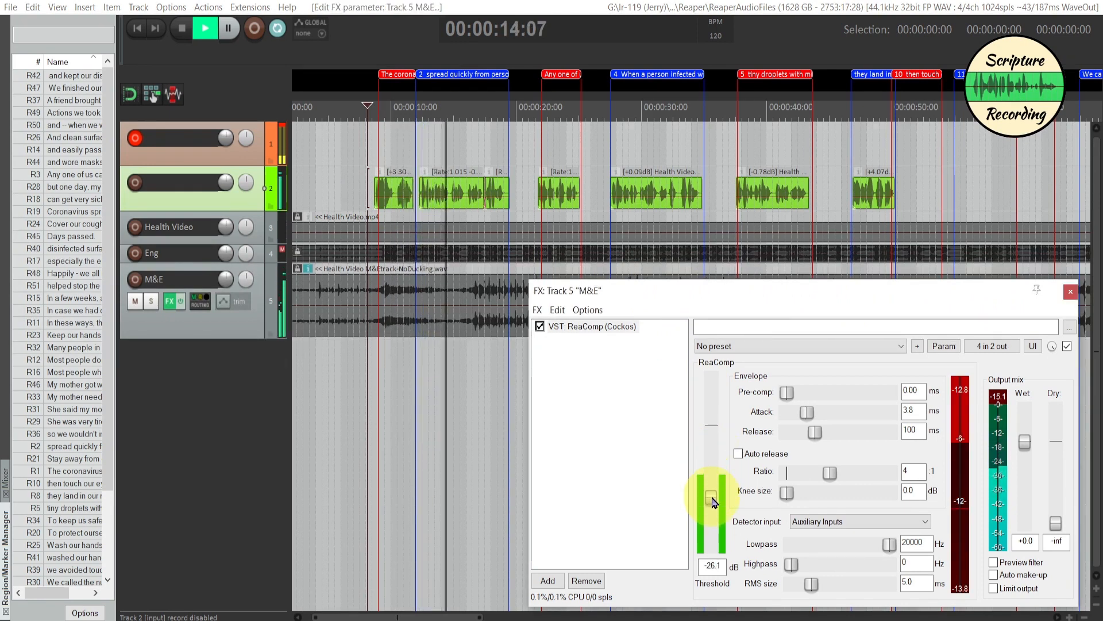
{"action": "key", "text": "space"}
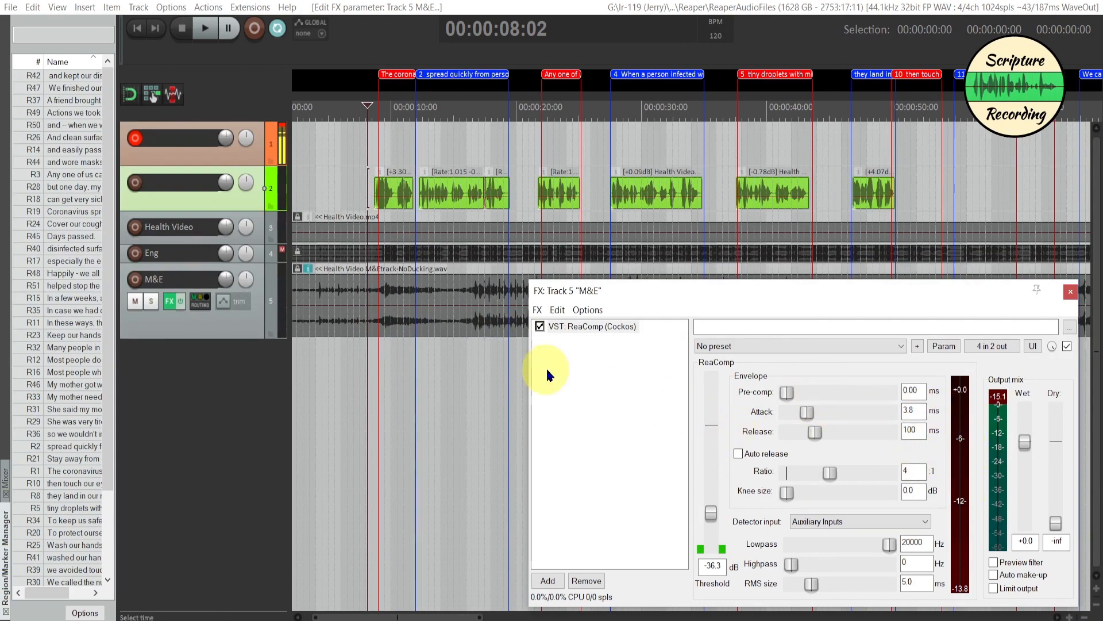
Step: Raise the M&E compressor's threshold to about -30.2 dB while playing from 00:00:07:22, and stop playback
{"action": "left_click", "coordinate": [361, 197]}
{"action": "key", "text": "space"}
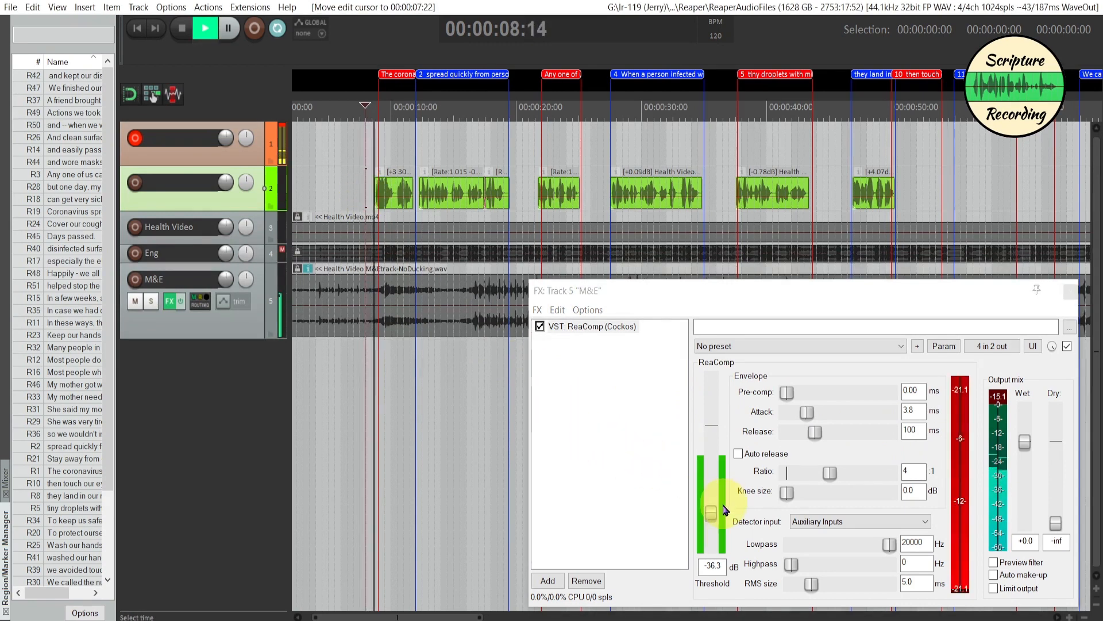
{"action": "mouse_move", "coordinate": [713, 511]}
{"action": "left_mouse_down"}
{"action": "mouse_move", "coordinate": [714, 522]}
{"action": "mouse_move", "coordinate": [714, 504]}
{"action": "left_mouse_up"}
{"action": "key", "text": "space"}
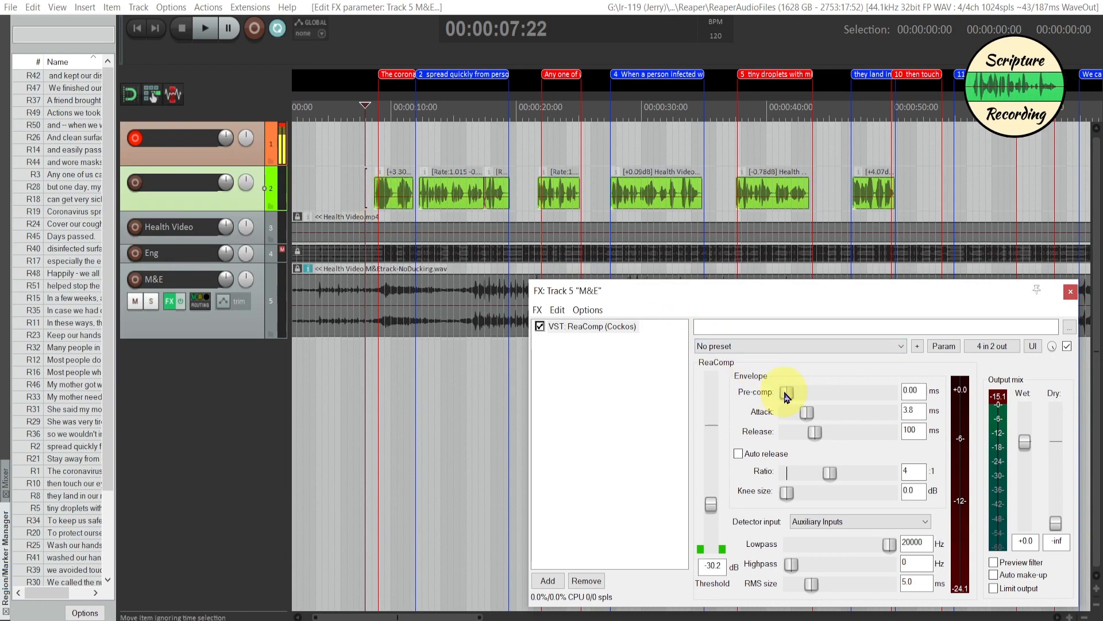
Step: Set pre-comp to 169 ms, attack to 155 ms and release to 1059 ms, and raise the threshold to -27.3 dB while playing from 00:00:07:16
{"action": "left_click_drag", "start_coordinate": [787, 397], "coordinate": [812, 401]}
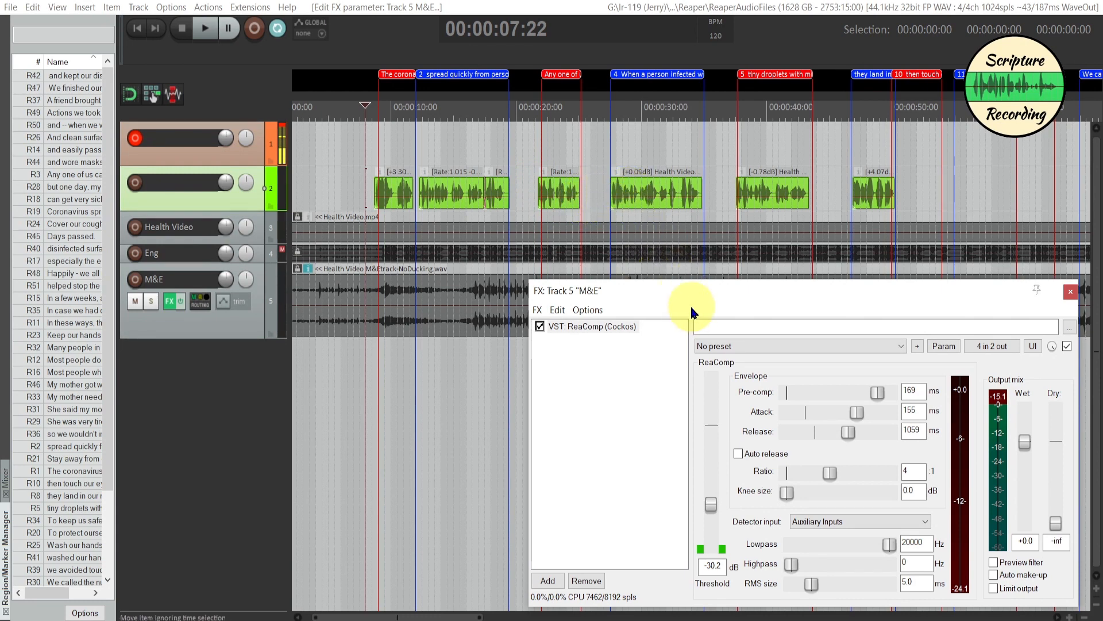
{"action": "left_click", "coordinate": [362, 193]}
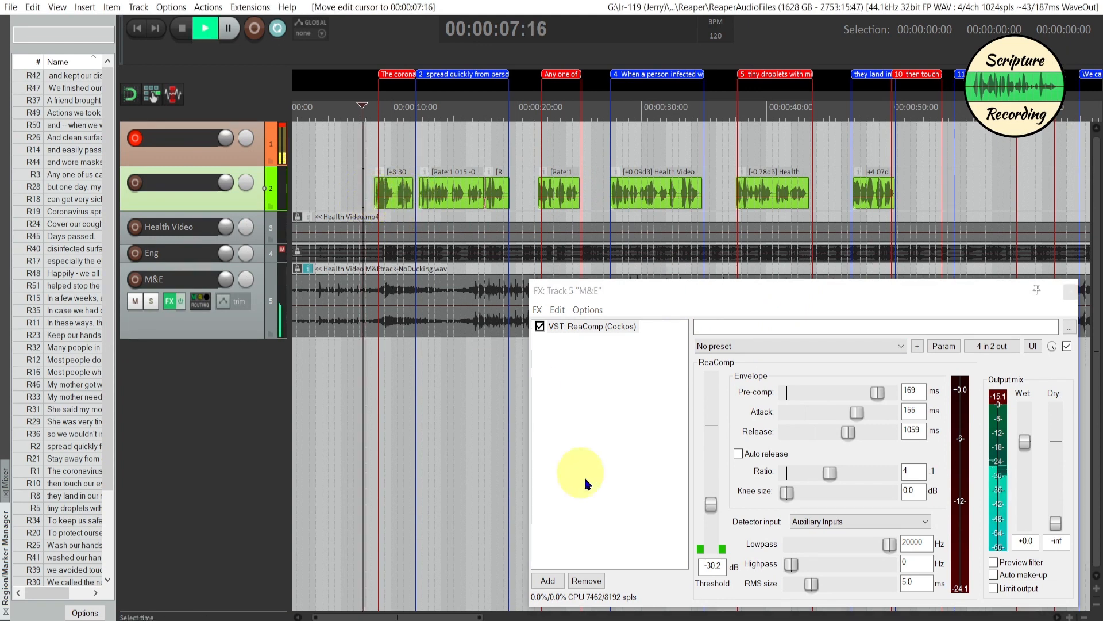
{"action": "key", "text": "space"}
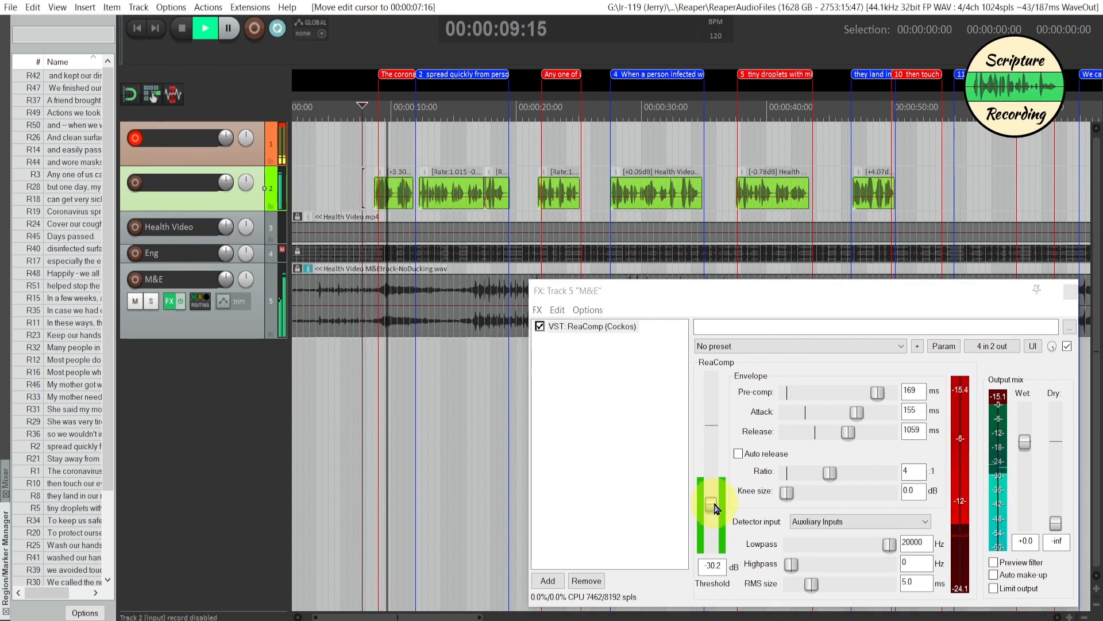
{"action": "left_click_drag", "start_coordinate": [716, 507], "coordinate": [717, 503]}
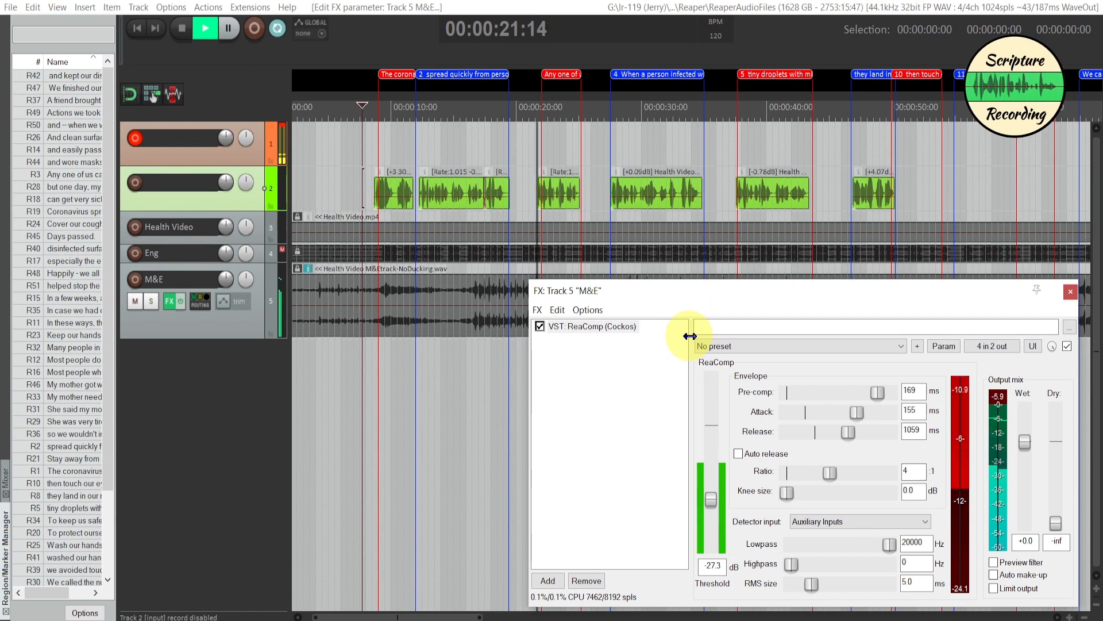
{"action": "key", "text": "space"}
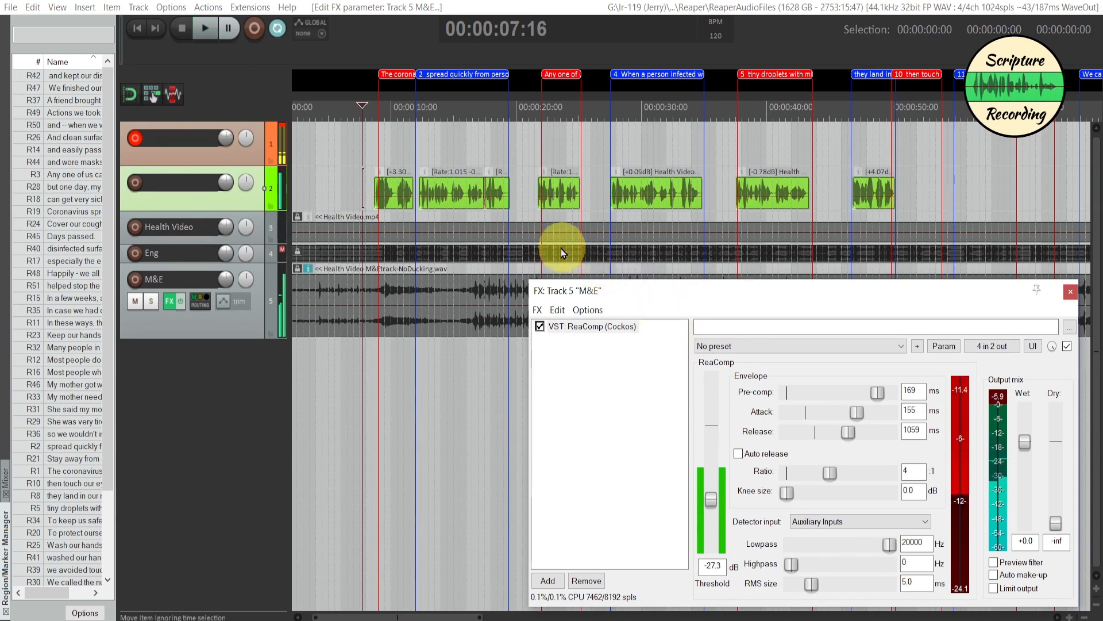
Step: Move the compressor window below the M&E waveform and audition the ducking from 00:00:27:07
{"action": "left_click", "coordinate": [522, 204]}
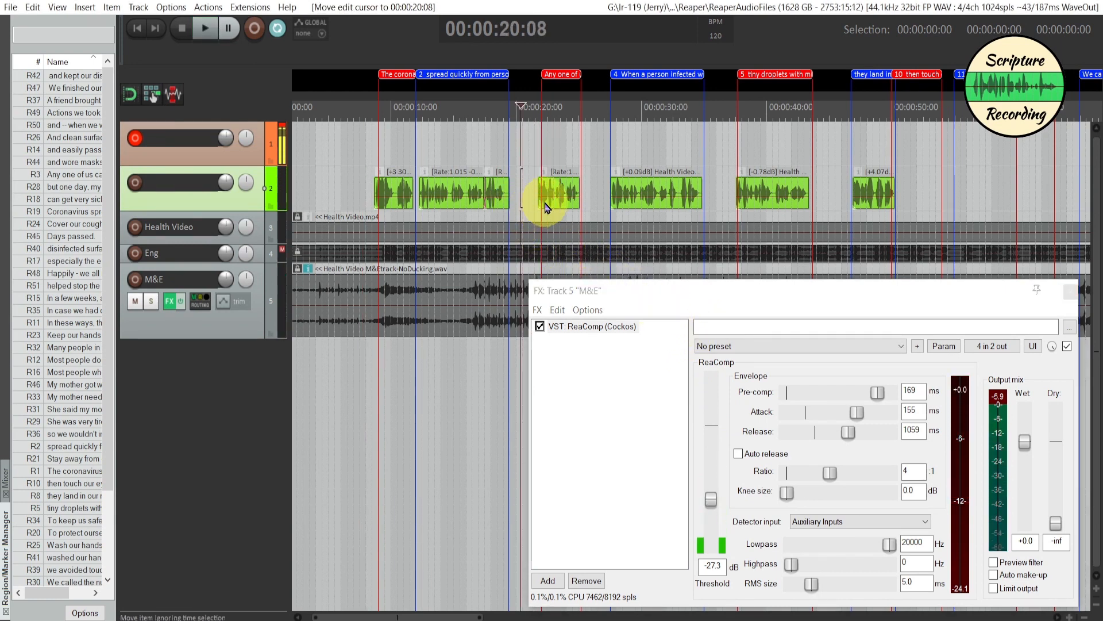
{"action": "left_click_drag", "start_coordinate": [660, 288], "coordinate": [547, 317]}
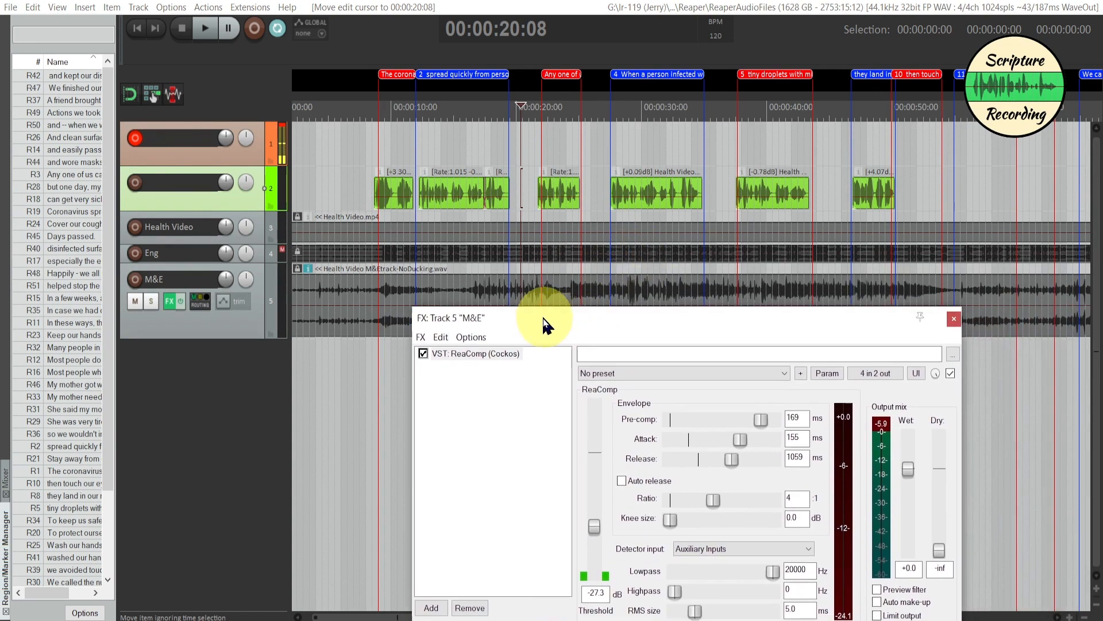
{"action": "left_click", "coordinate": [608, 210]}
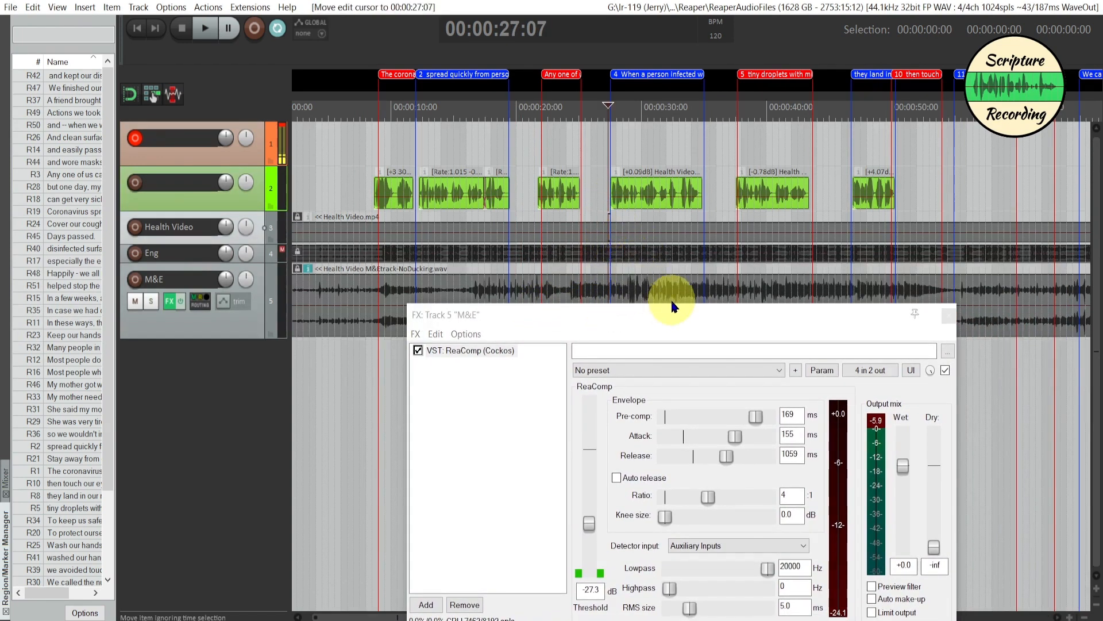
{"action": "key", "text": "space"}
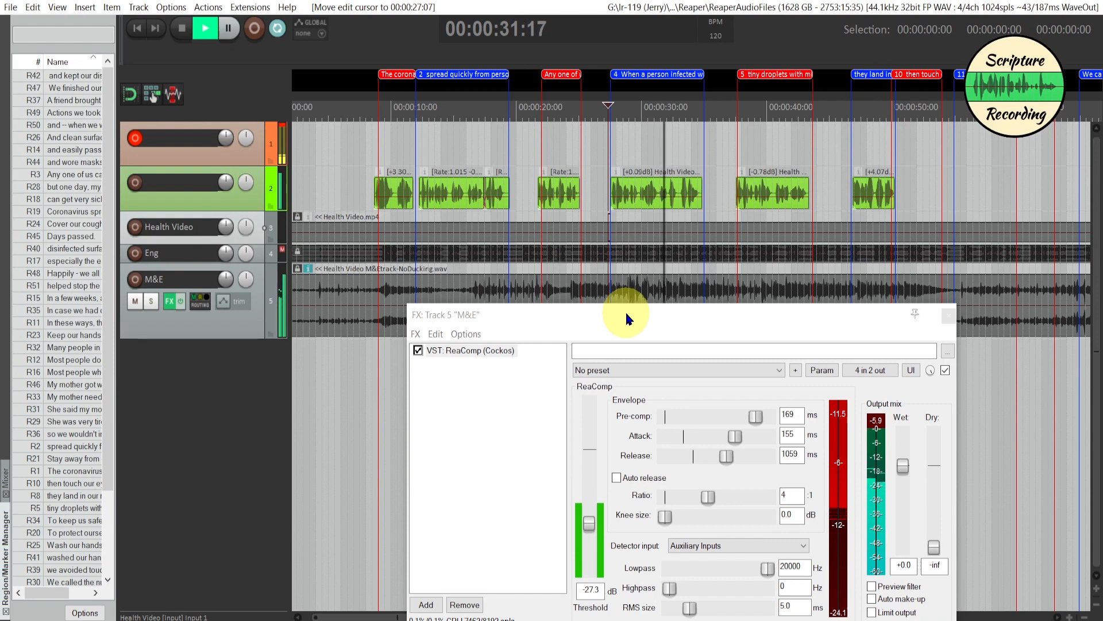
{"action": "key", "text": "space"}
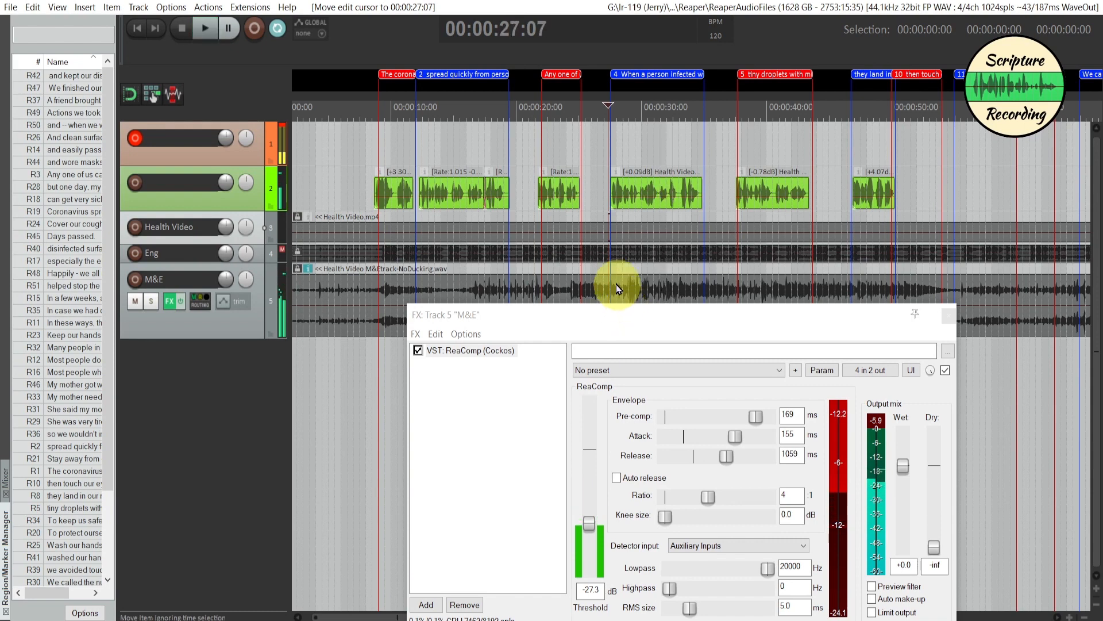
Step: Audition from 00:00:27:03 with ReaComp bypassed, and re-enable it with pre-comp 214 ms, attack 174 ms and release 695 ms
{"action": "left_click", "coordinate": [606, 194]}
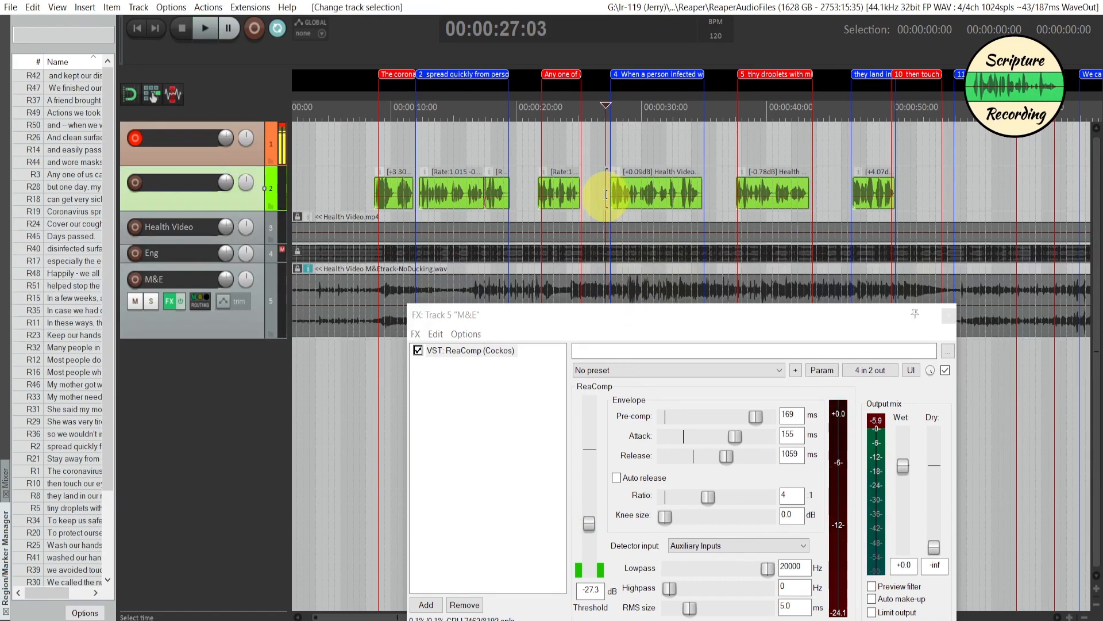
{"action": "left_click", "coordinate": [944, 371]}
{"action": "key", "text": "space"}
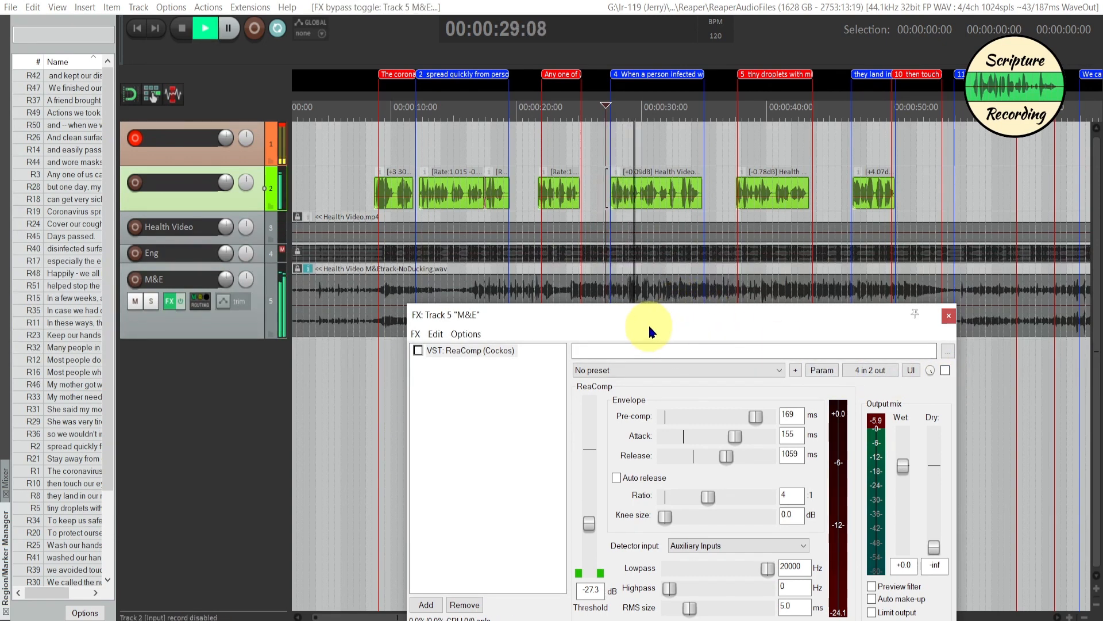
{"action": "key", "text": "space"}
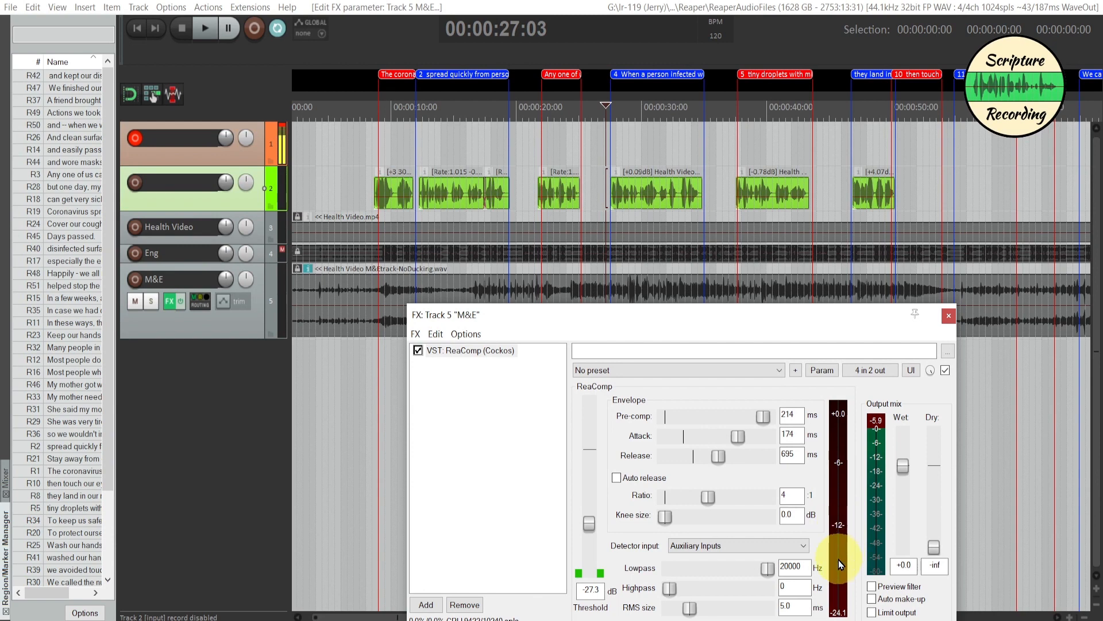
Step: Audition from 00:00:20:14, set pre-comp to 178 ms, attack to 209 ms and release to 809 ms, and replay from 00:00:21:12
{"action": "left_click", "coordinate": [524, 193]}
{"action": "key", "text": "space"}
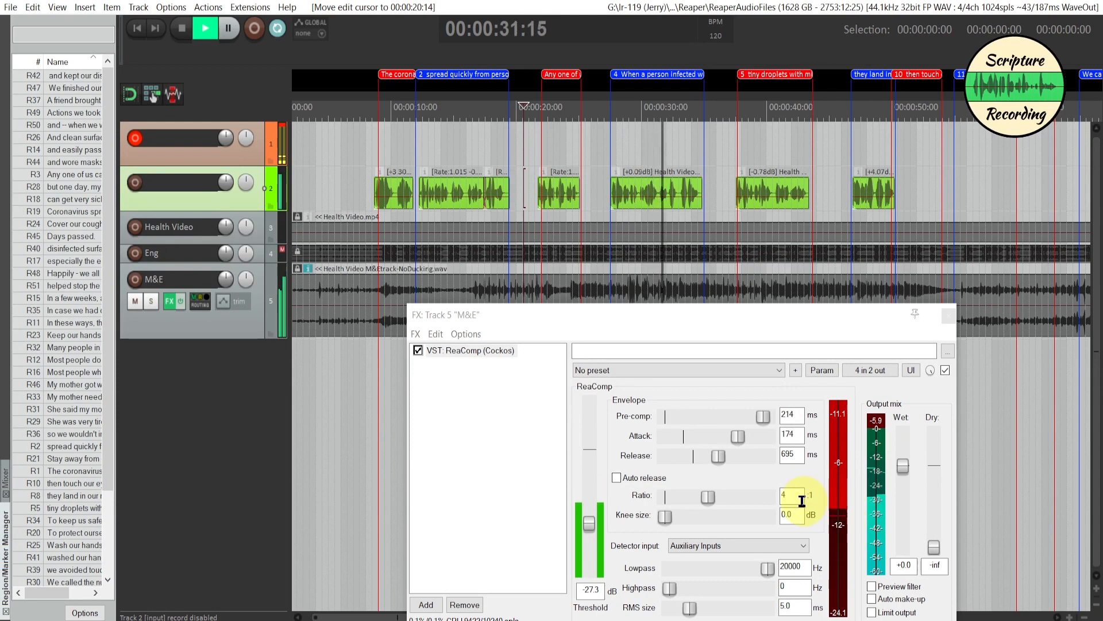
{"action": "key", "text": "space"}
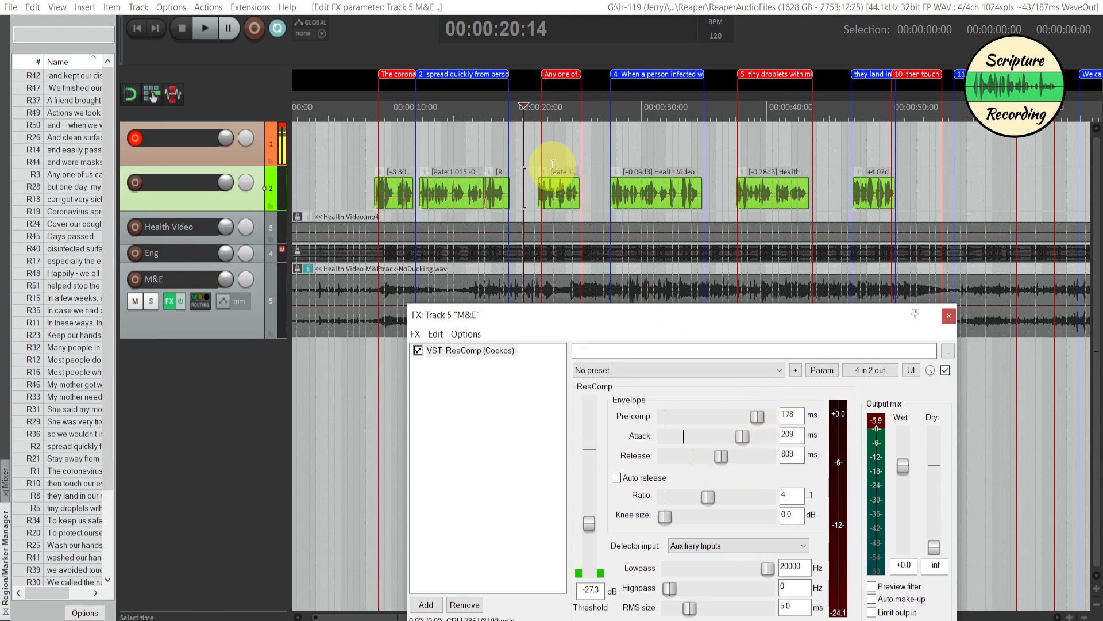
{"action": "left_click", "coordinate": [535, 166]}
{"action": "key", "text": "space"}
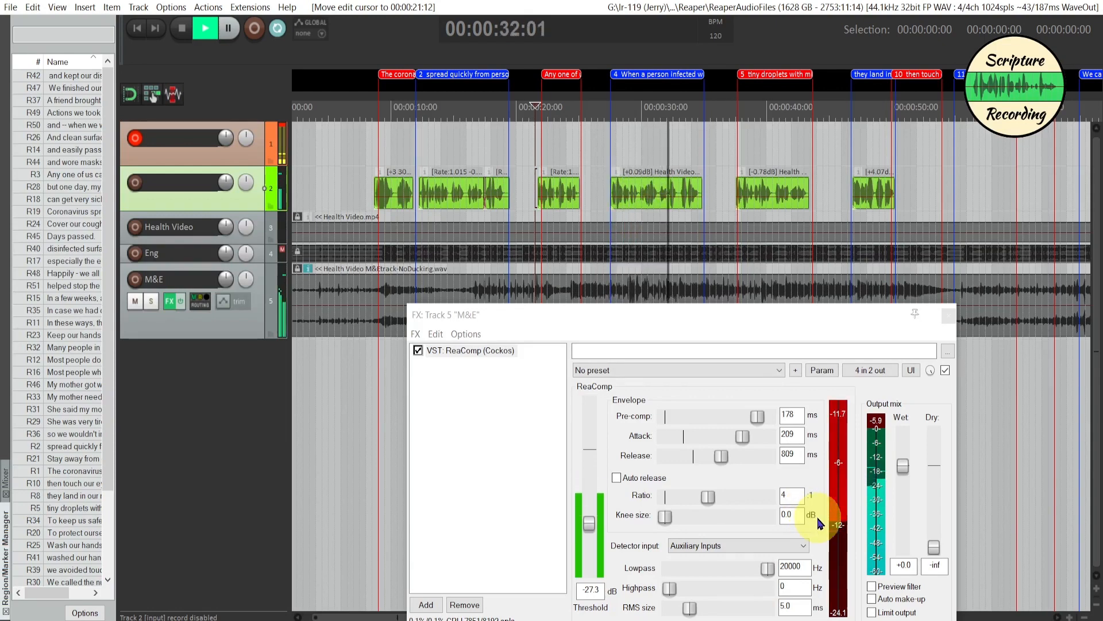
{"action": "key", "text": "space"}
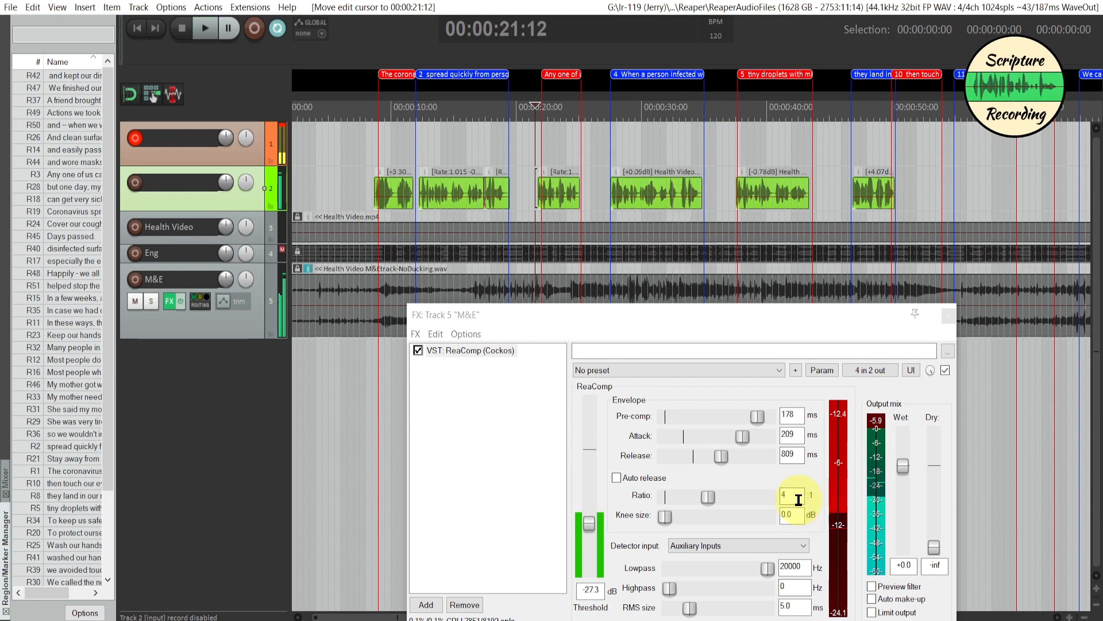
Step: Set the M&E compressor's ratio to 10:1 and play from 00:00:21:00
{"action": "left_click", "coordinate": [793, 495]}
{"action": "left_click_drag", "start_coordinate": [793, 496], "coordinate": [779, 504]}
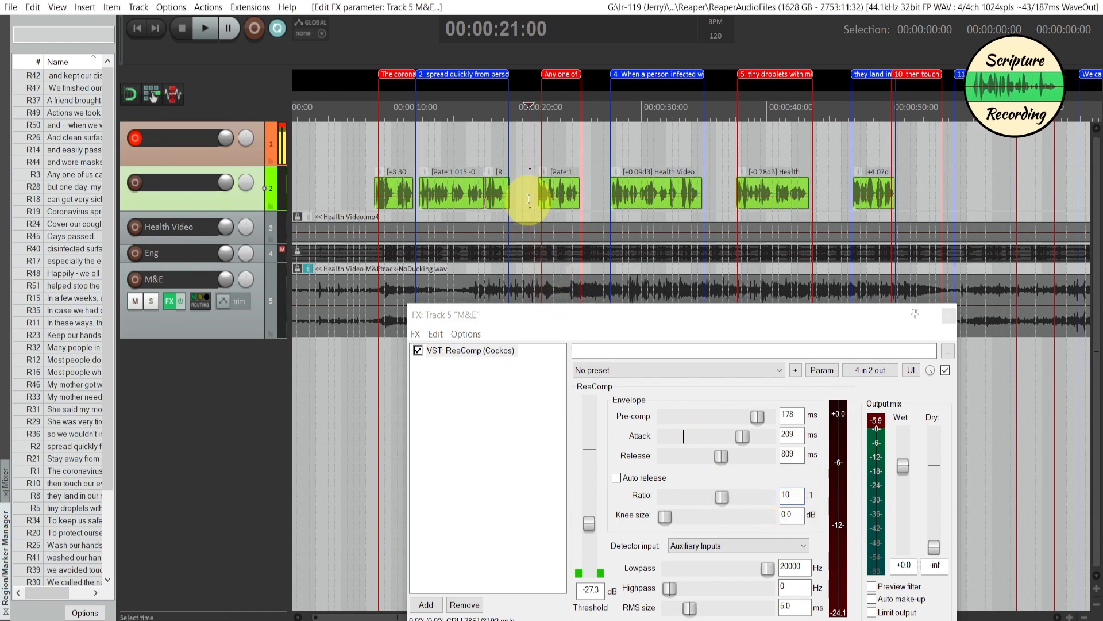
{"action": "left_click", "coordinate": [530, 199]}
{"action": "key", "text": "space"}
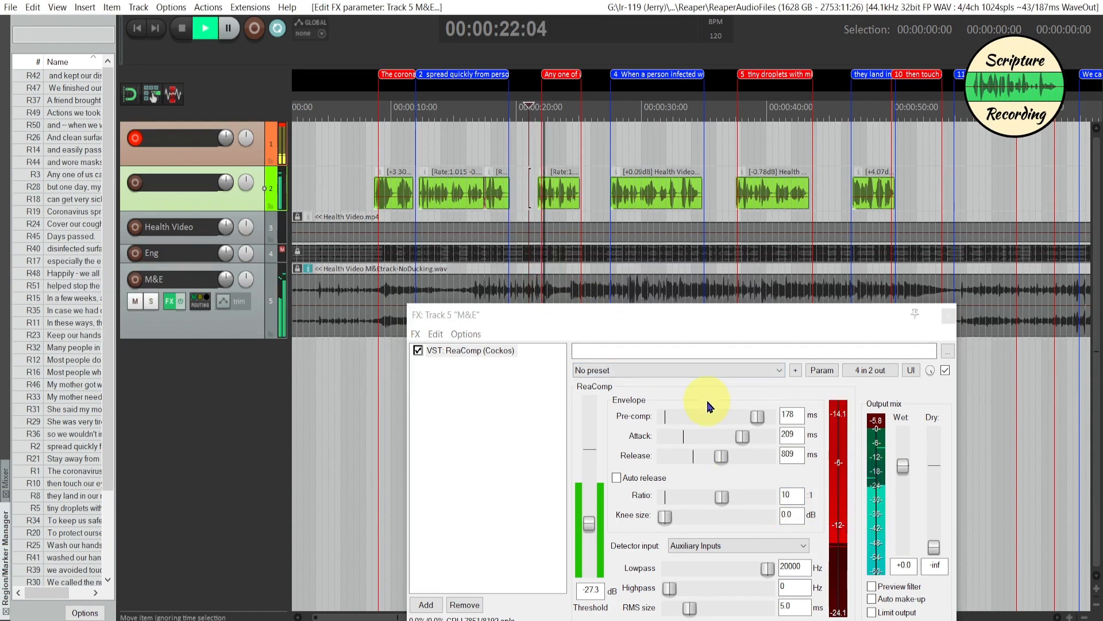
Step: Raise the threshold to -24.0 dB during playback, stop, and set the compressor's release to 936 ms and ratio to 5:1
{"action": "left_click", "coordinate": [590, 523]}
{"action": "left_click_drag", "start_coordinate": [592, 524], "coordinate": [594, 518]}
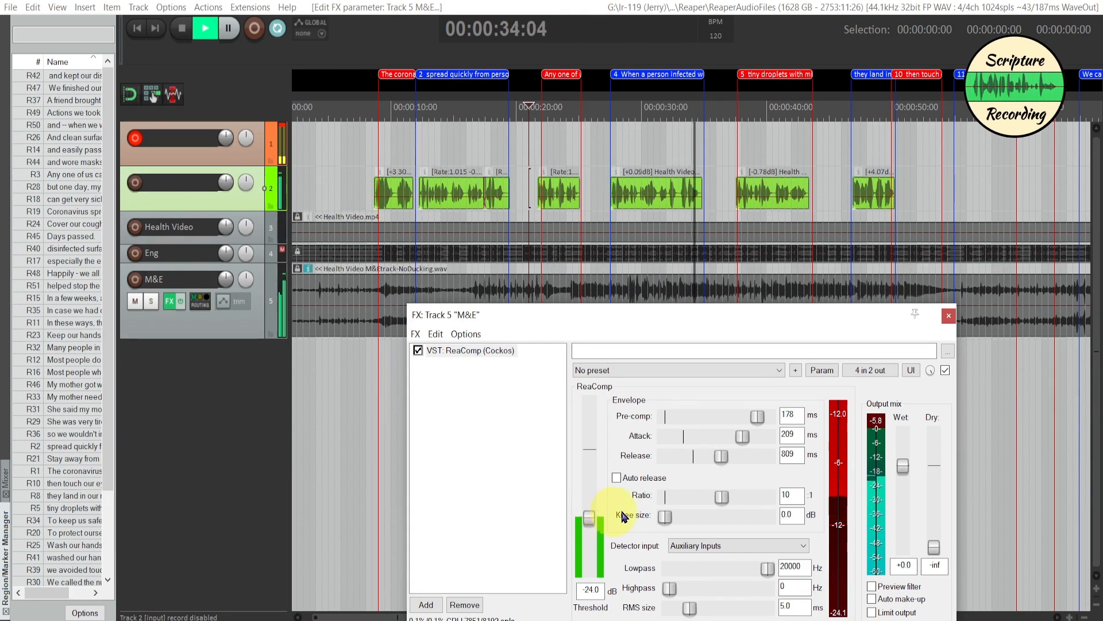
{"action": "key", "text": "space"}
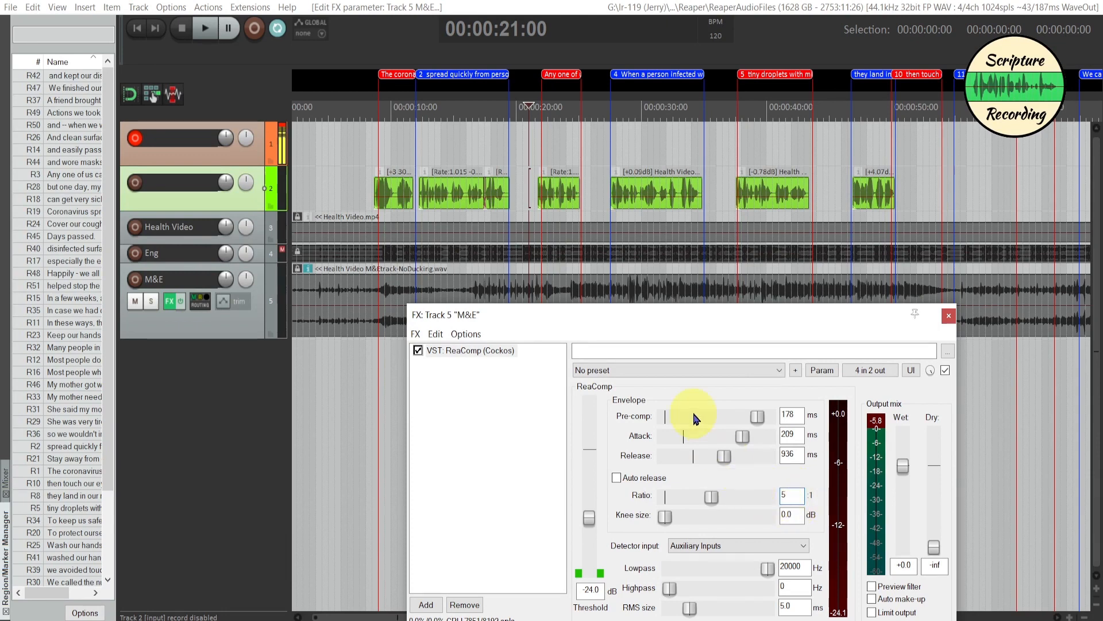
Step: Reposition the compressor window clear of the M&E waveform and start playback from 00:00:04:03
{"action": "left_click_drag", "start_coordinate": [754, 315], "coordinate": [713, 295]}
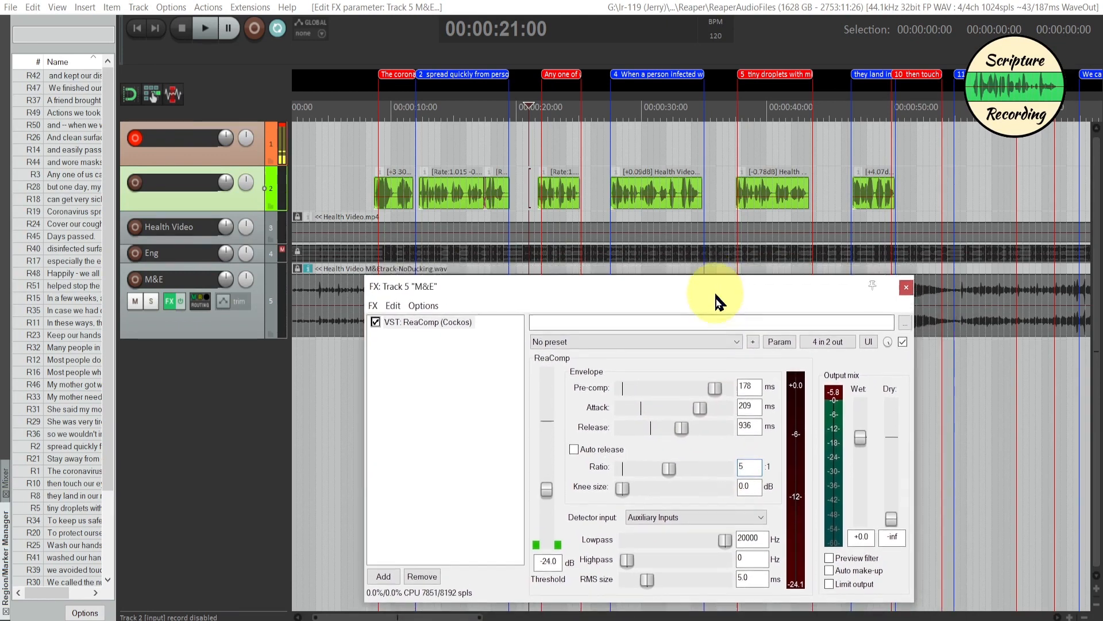
{"action": "left_click", "coordinate": [359, 195]}
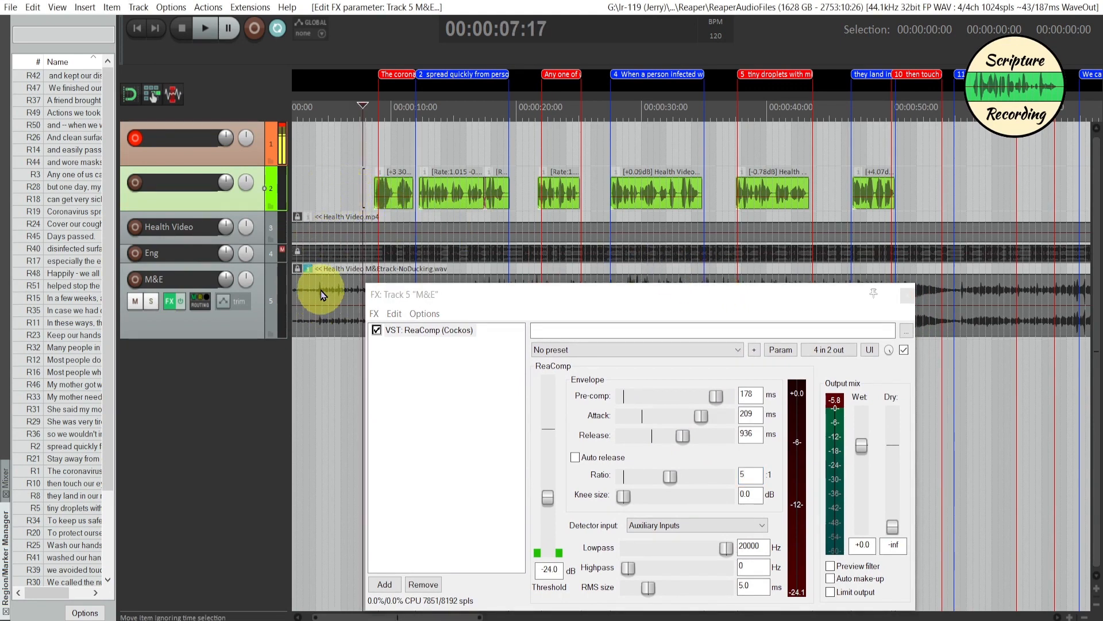
{"action": "left_click_drag", "start_coordinate": [467, 305], "coordinate": [463, 341]}
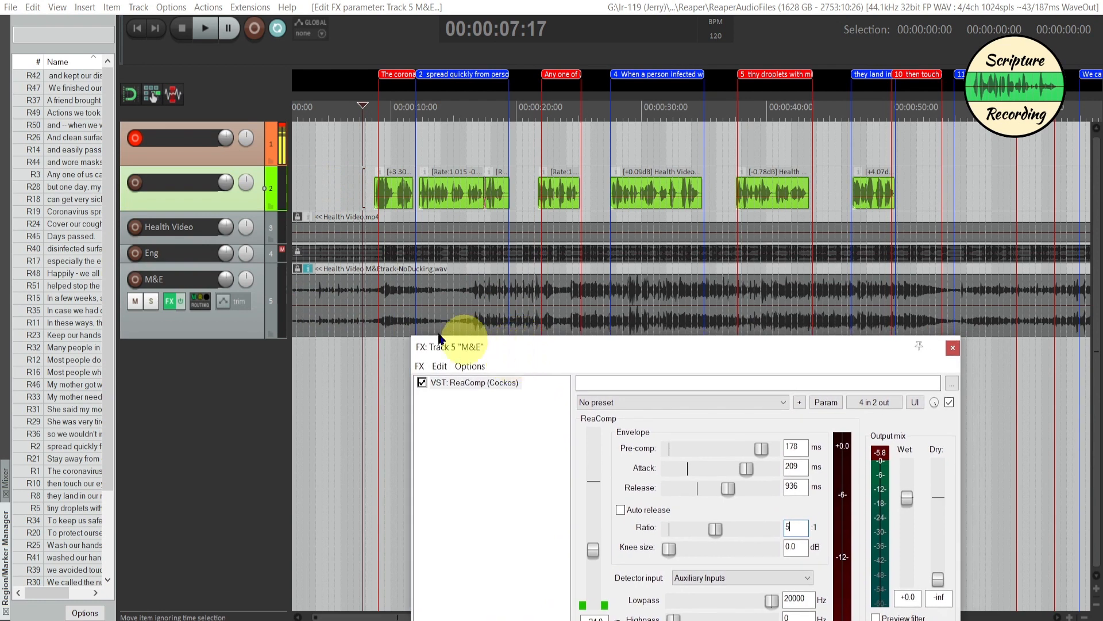
{"action": "left_click", "coordinate": [317, 178]}
{"action": "key", "text": "space"}
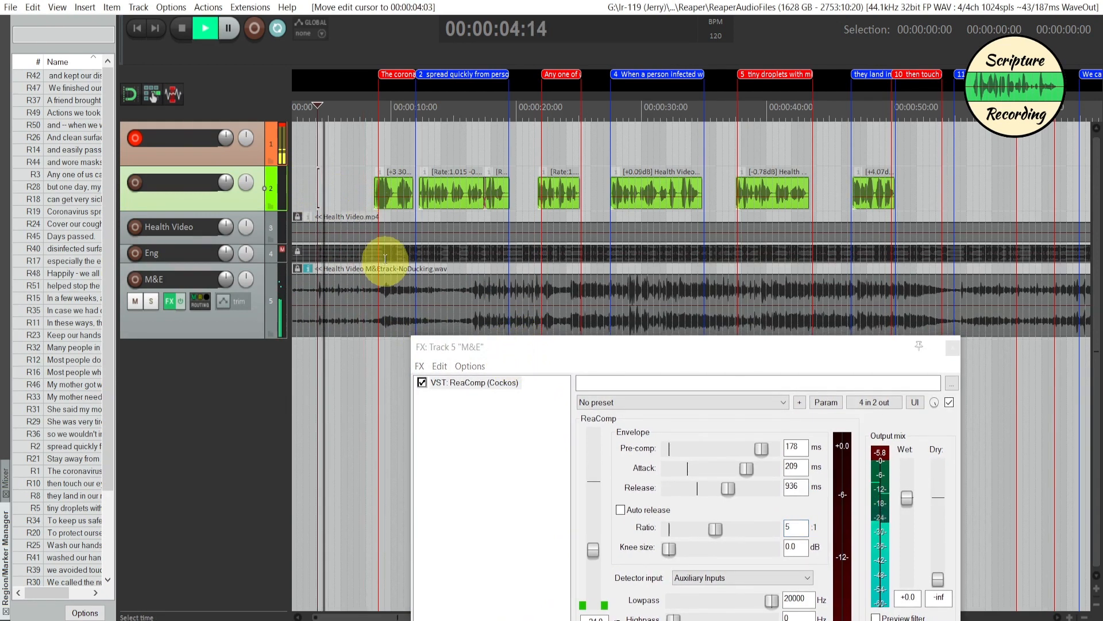
Step: Lower the threshold to -27.4 dB during playback, stop, and set pre-comp to 216 ms, bringing the whole compressor window into view
{"action": "left_click", "coordinate": [422, 382]}
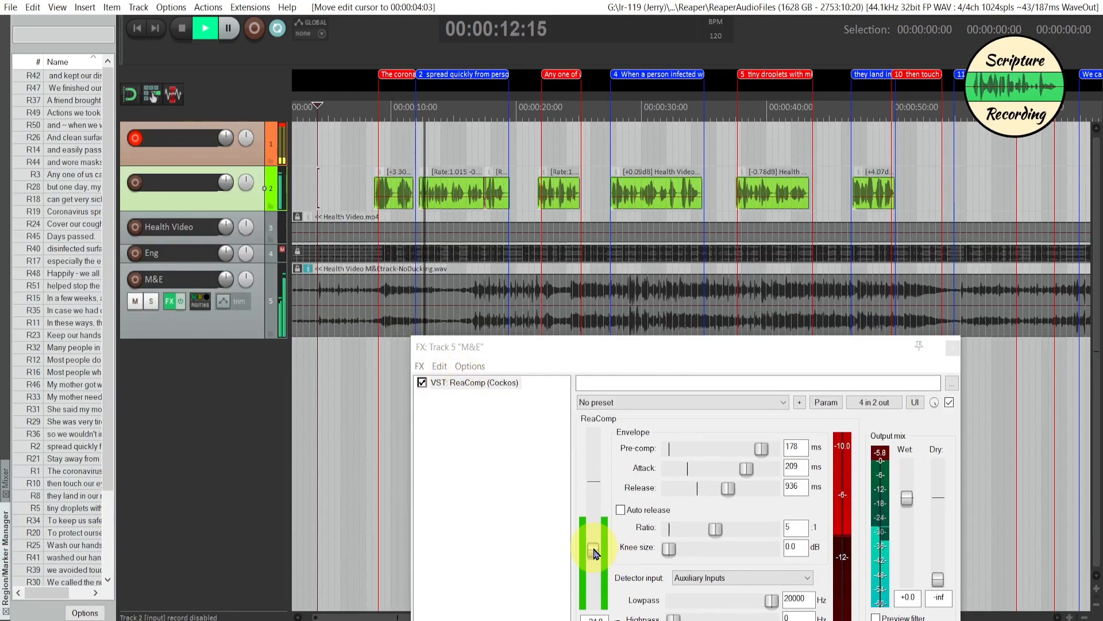
{"action": "left_click_drag", "start_coordinate": [594, 550], "coordinate": [595, 555]}
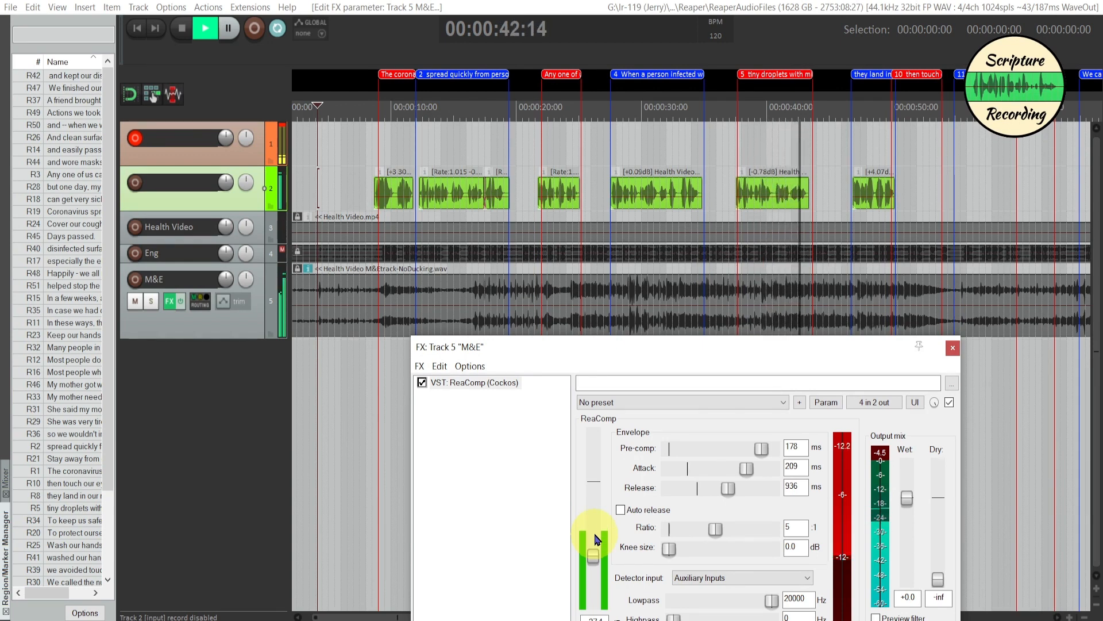
{"action": "key", "text": "space"}
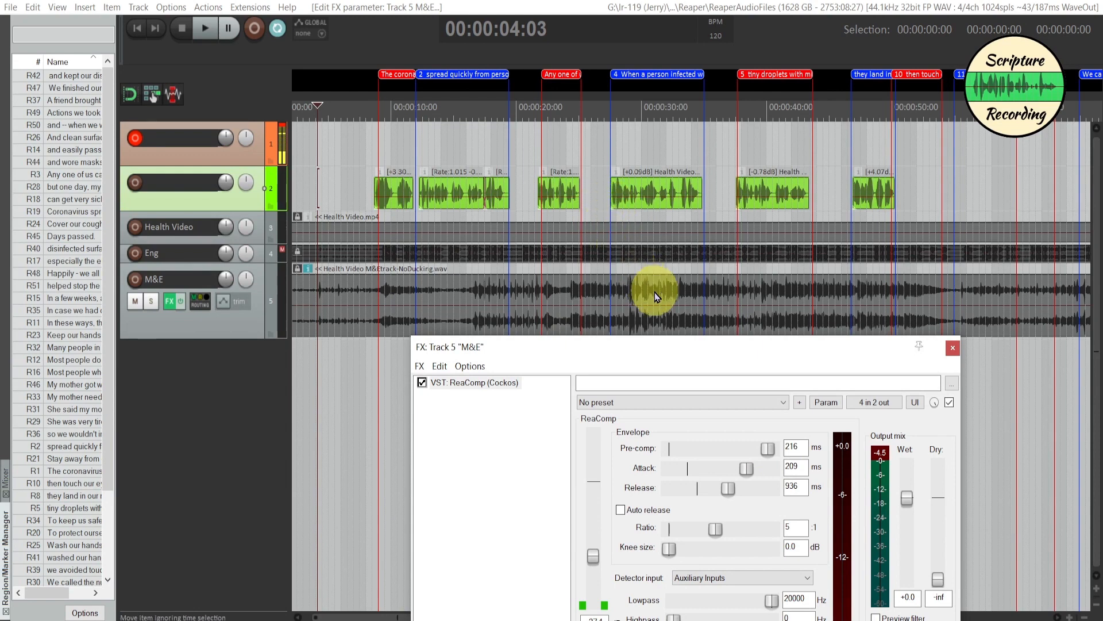
{"action": "left_click_drag", "start_coordinate": [668, 347], "coordinate": [634, 257]}
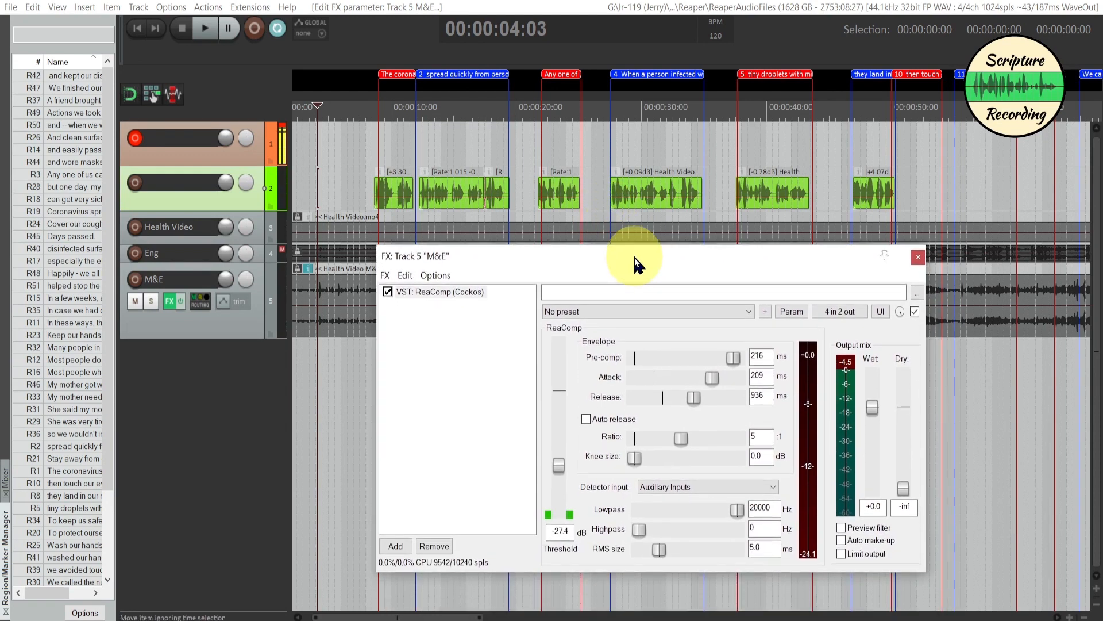